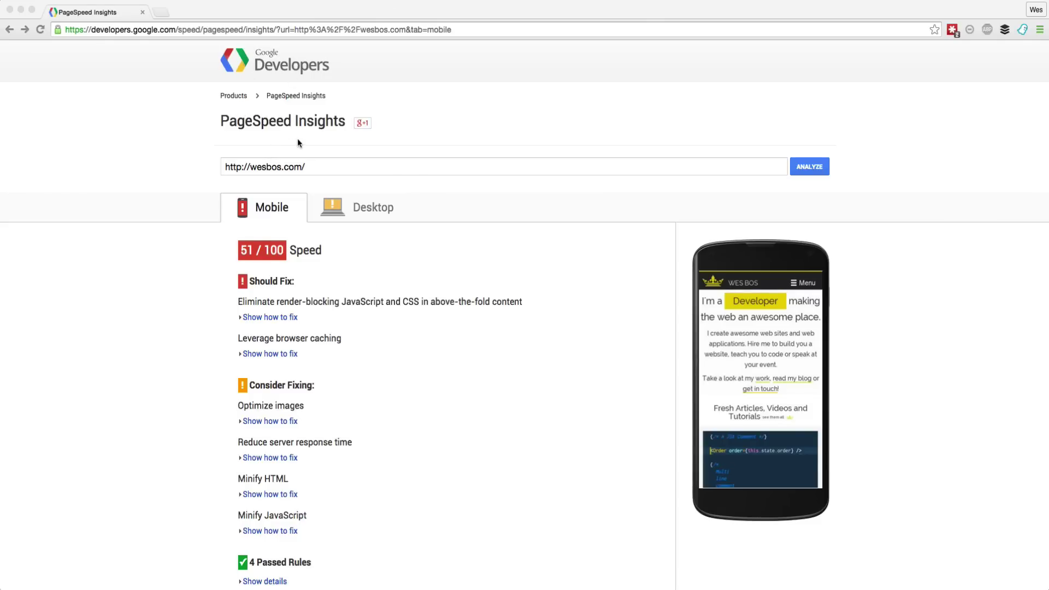
{"action": "left_click", "coordinate": [233, 252]}
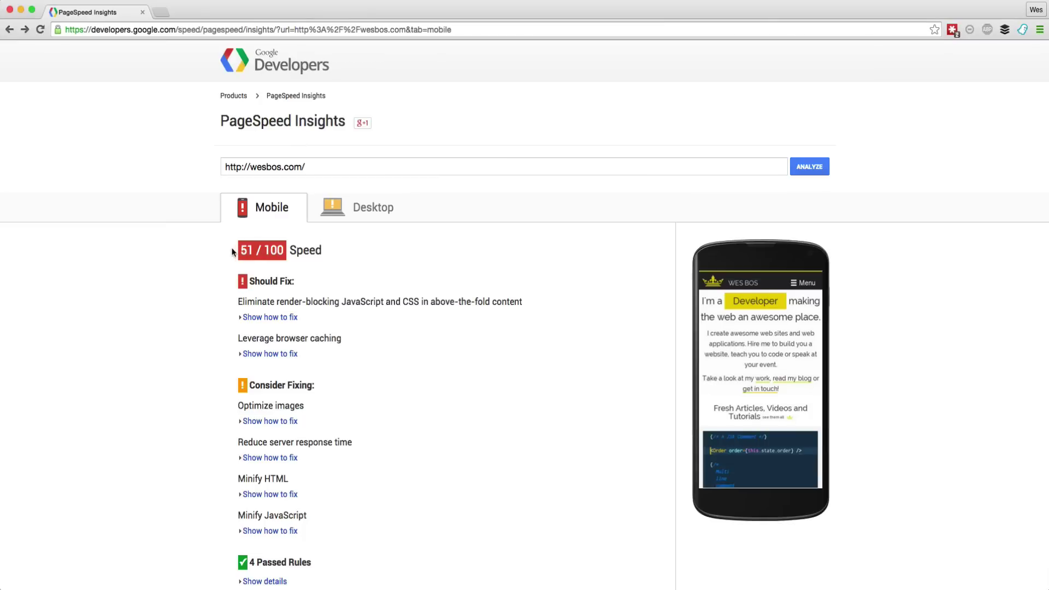
{"action": "left_click_drag", "start_coordinate": [242, 252], "coordinate": [283, 253]}
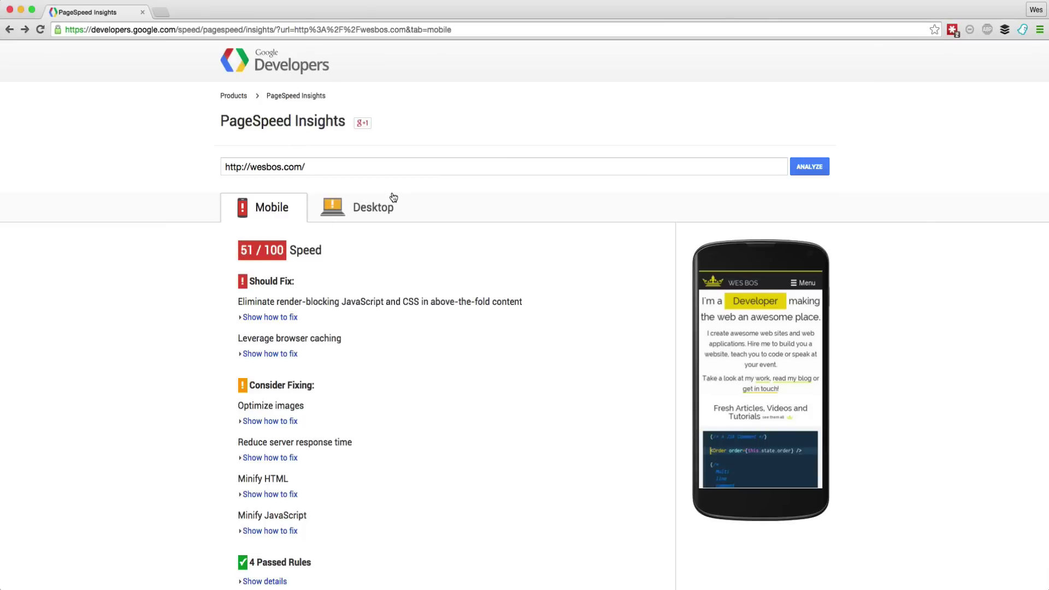
{"action": "left_click", "coordinate": [379, 210]}
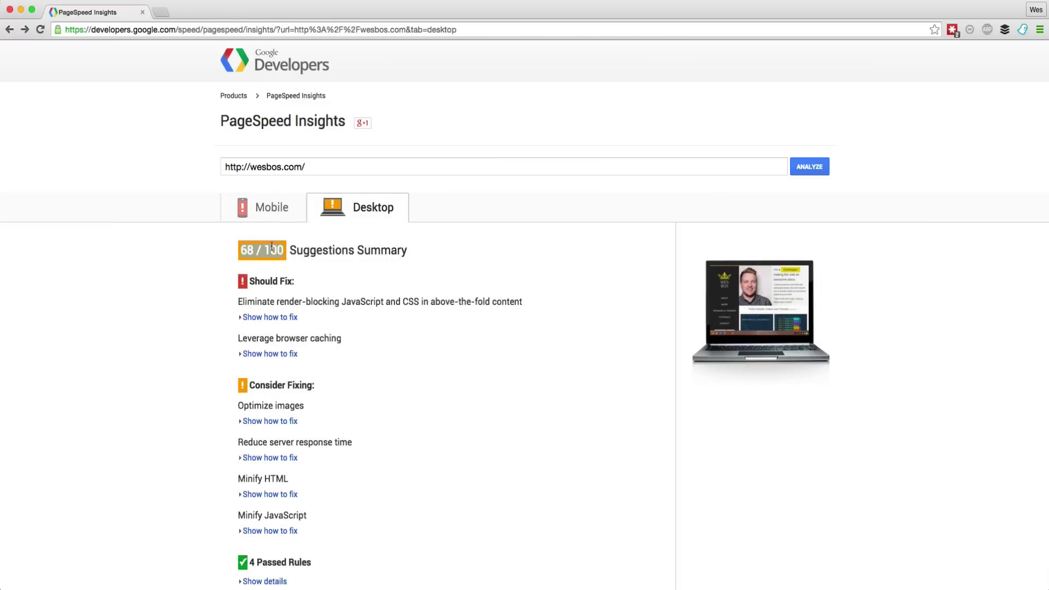
{"action": "left_click", "coordinate": [283, 210]}
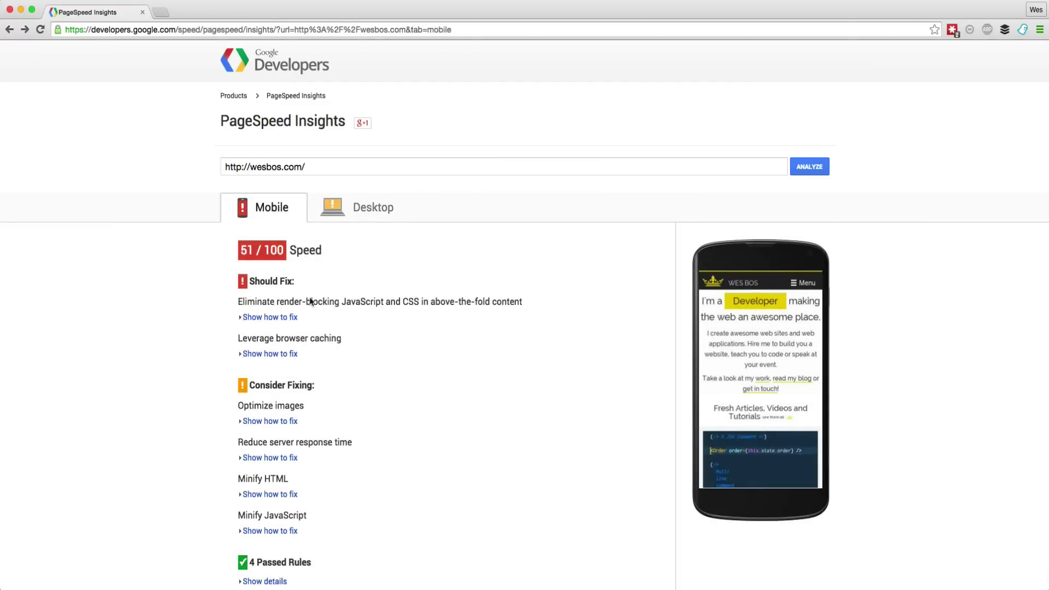
{"action": "scroll", "coordinate": [252, 492], "scroll_direction": "down", "scroll_amount": 3}
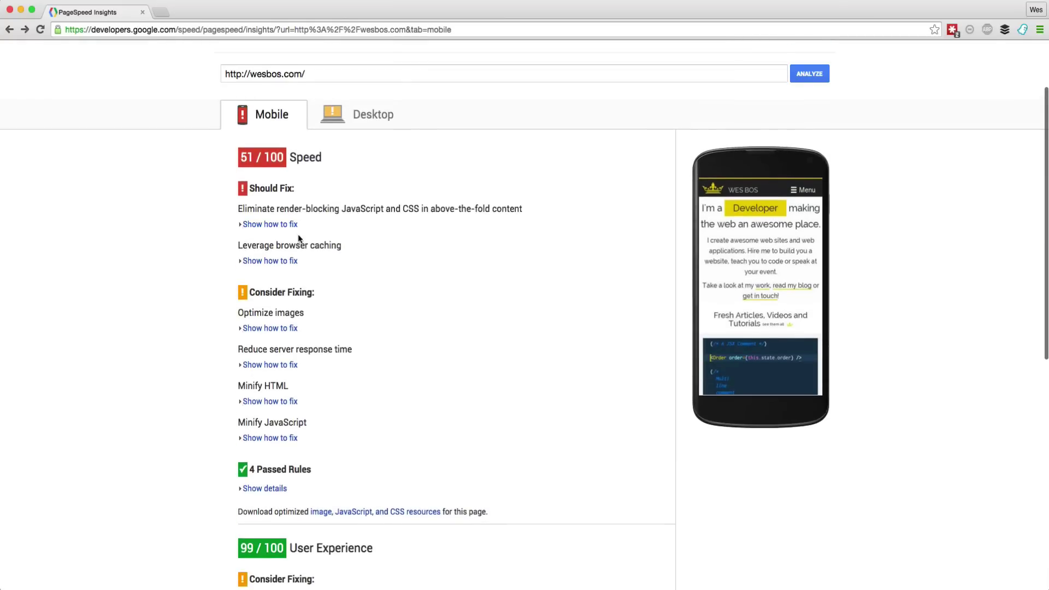
{"action": "scroll", "coordinate": [298, 238], "scroll_direction": "down", "scroll_amount": 5}
{"action": "scroll", "coordinate": [410, 358], "scroll_direction": "up", "scroll_amount": 8}
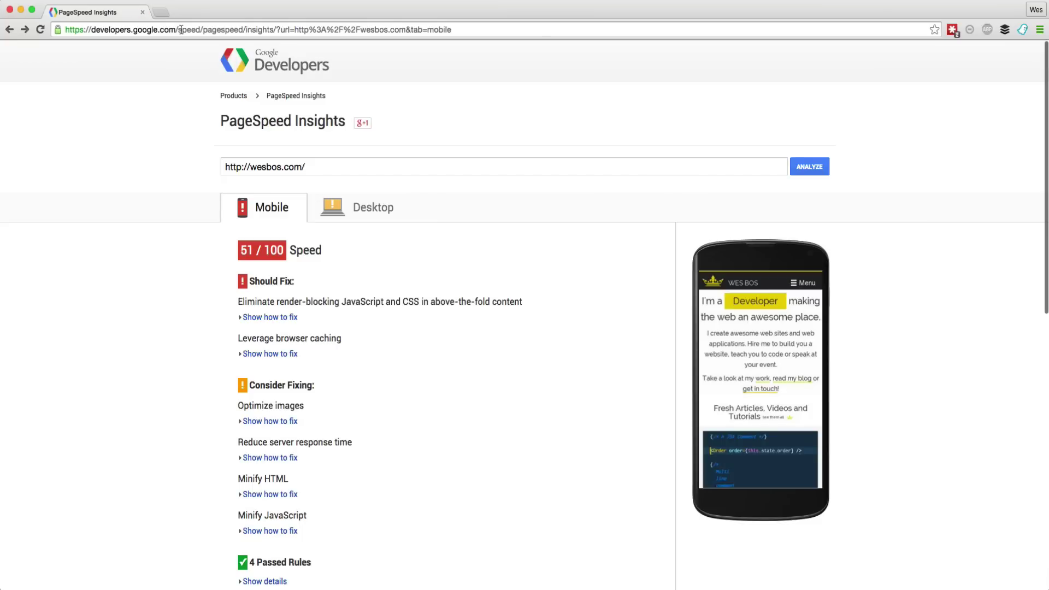
- Open wesbos.com in a new Chrome tab and scroll through its homepage
{"action": "left_click", "coordinate": [163, 16]}
{"action": "type", "text": "wesbos.com"}
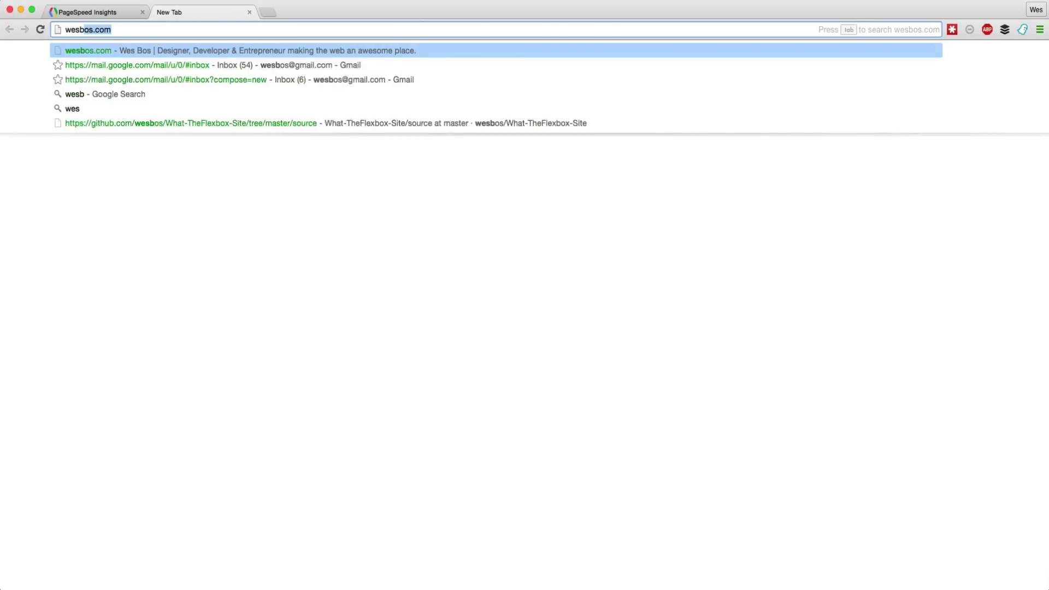
{"action": "key", "text": "Return"}
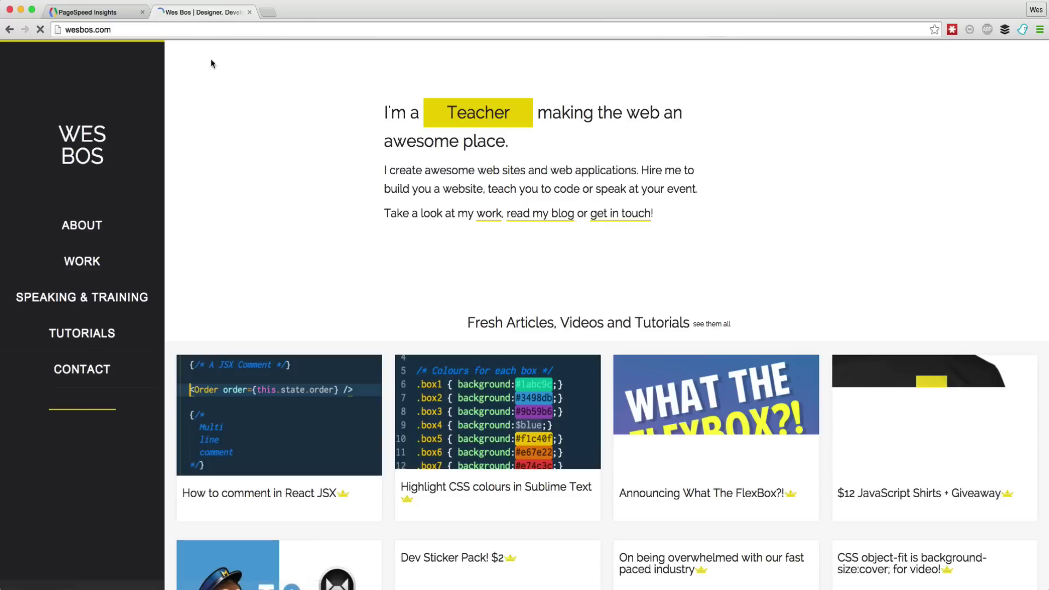
{"action": "scroll", "coordinate": [782, 210], "scroll_direction": "down", "scroll_amount": 4}
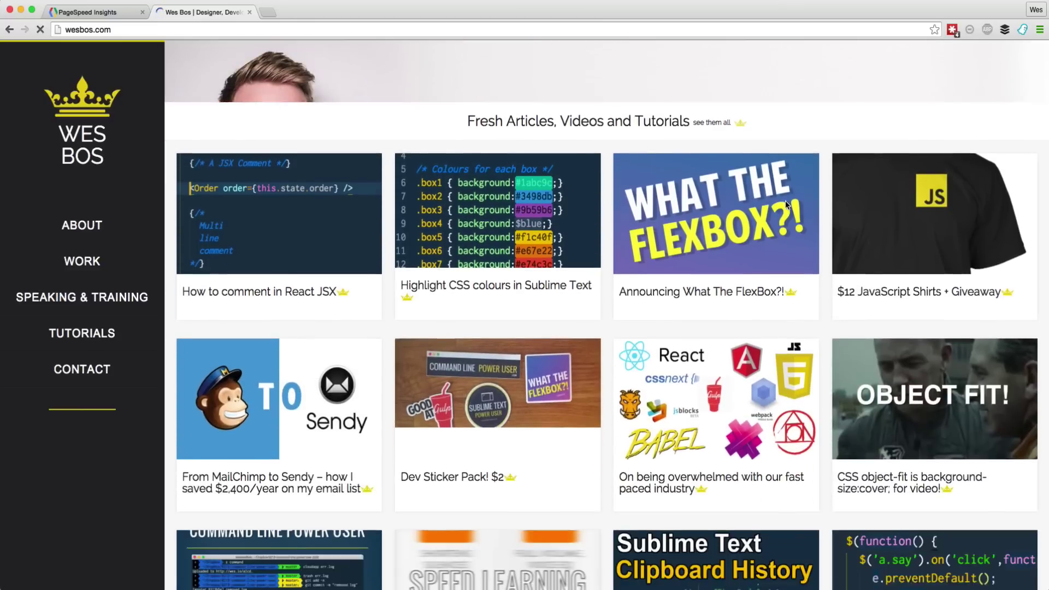
{"action": "scroll", "coordinate": [785, 202], "scroll_direction": "up", "scroll_amount": 4}
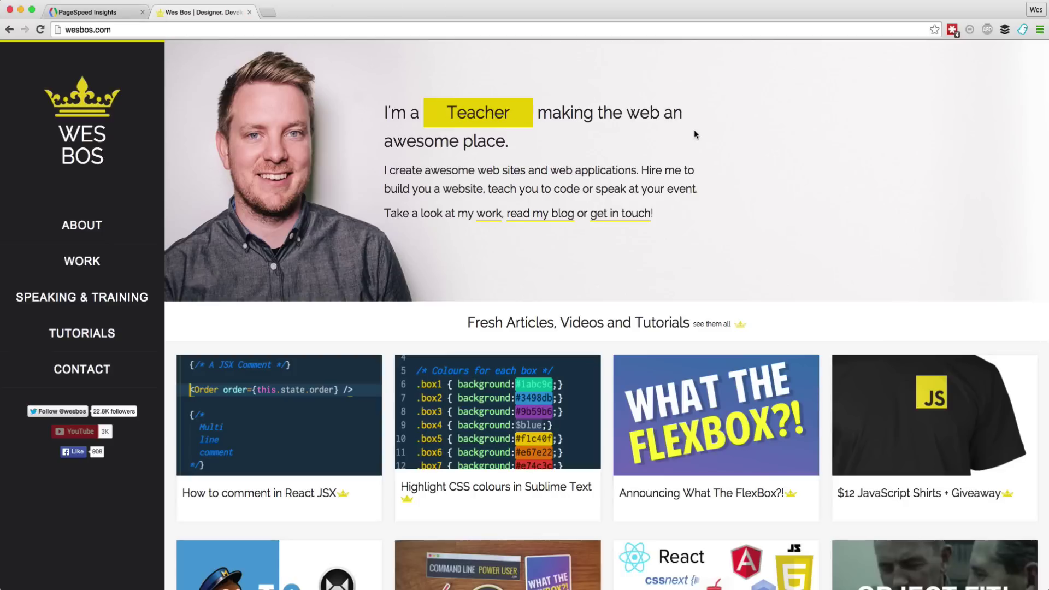
{"action": "left_click", "coordinate": [110, 27]}
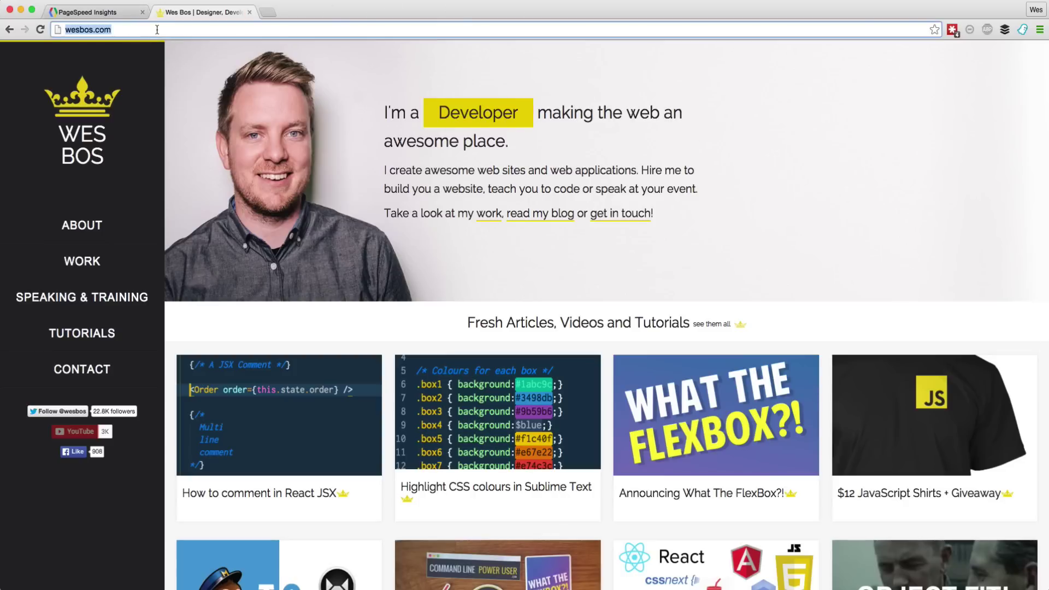
{"action": "left_click", "coordinate": [198, 79]}
- Back on the PageSpeed report, expand the render-blocking fix details listing 4 scripts and 7 CSS files
{"action": "left_click", "coordinate": [115, 18]}
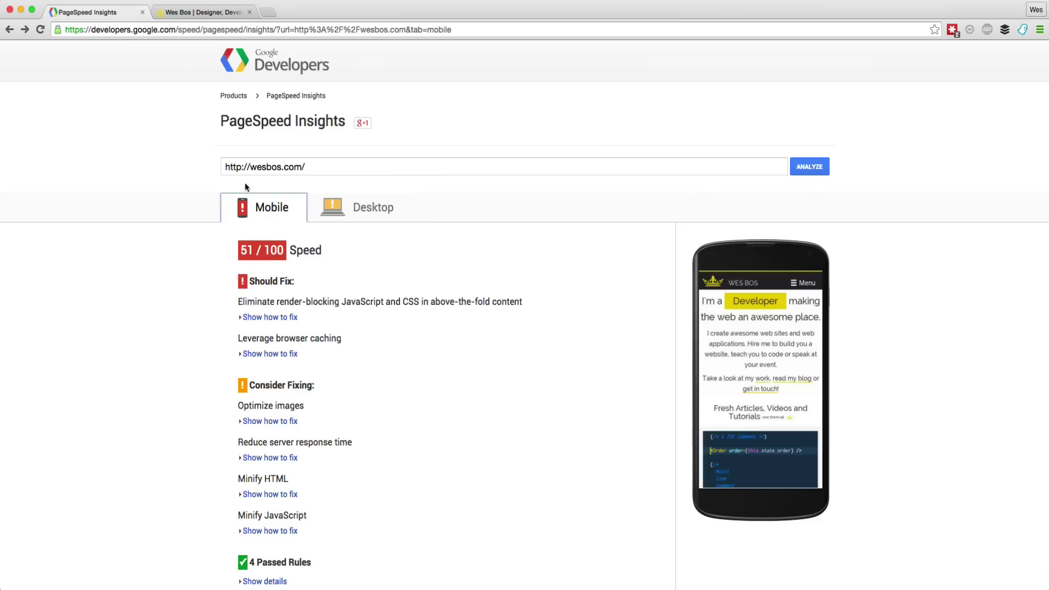
{"action": "left_click", "coordinate": [261, 167]}
{"action": "left_click", "coordinate": [396, 173]}
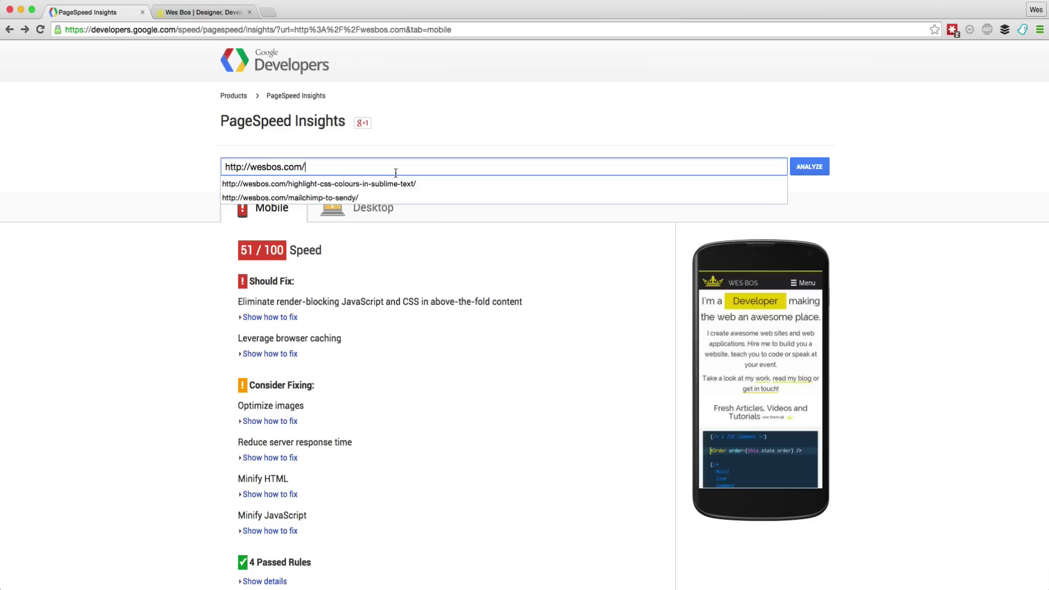
{"action": "left_click", "coordinate": [106, 133]}
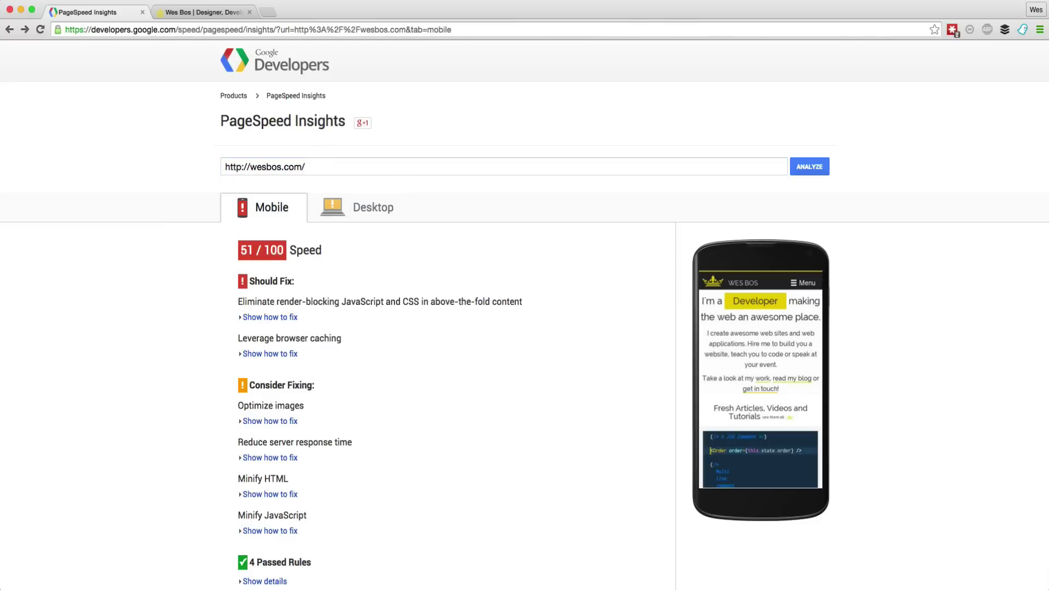
{"action": "left_click", "coordinate": [295, 317]}
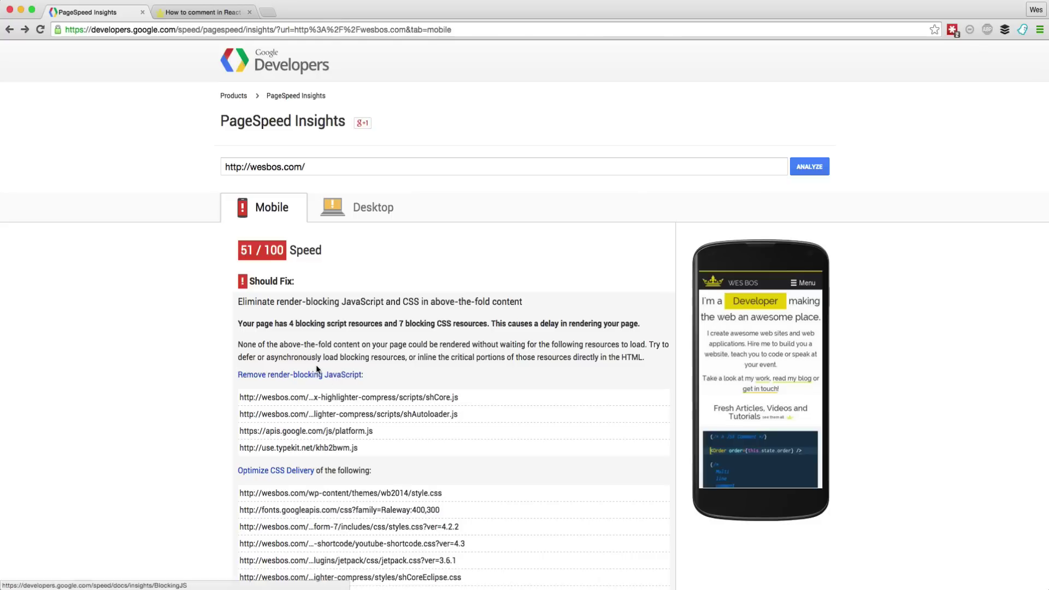
{"action": "mouse_move", "coordinate": [288, 323]}
{"action": "left_mouse_down"}
{"action": "mouse_move", "coordinate": [312, 324]}
{"action": "mouse_move", "coordinate": [303, 322]}
{"action": "left_mouse_up"}
{"action": "left_click", "coordinate": [402, 322]}
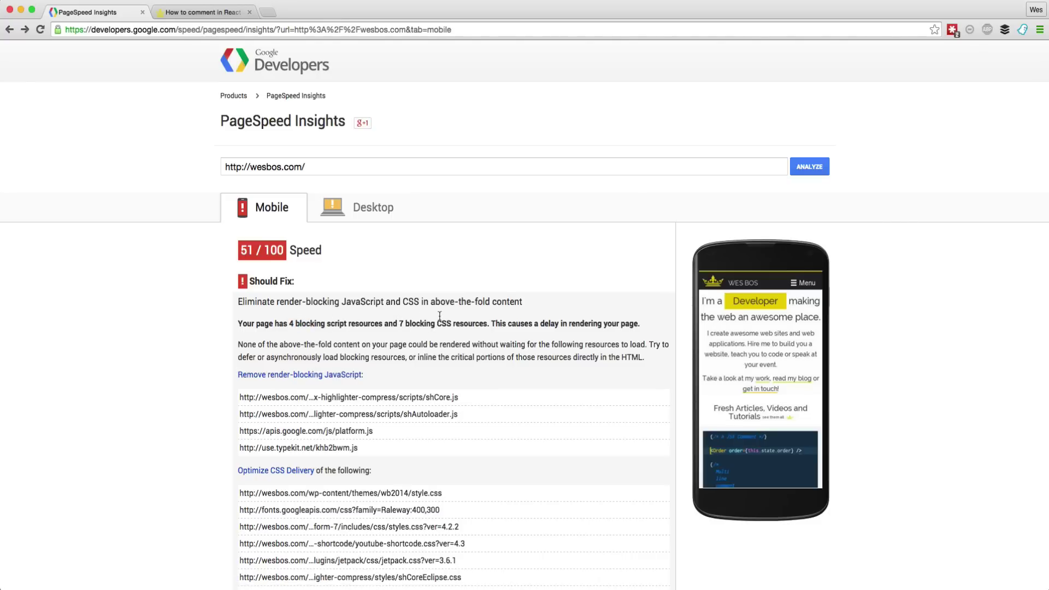
{"action": "scroll", "coordinate": [367, 345], "scroll_direction": "down", "scroll_amount": 3}
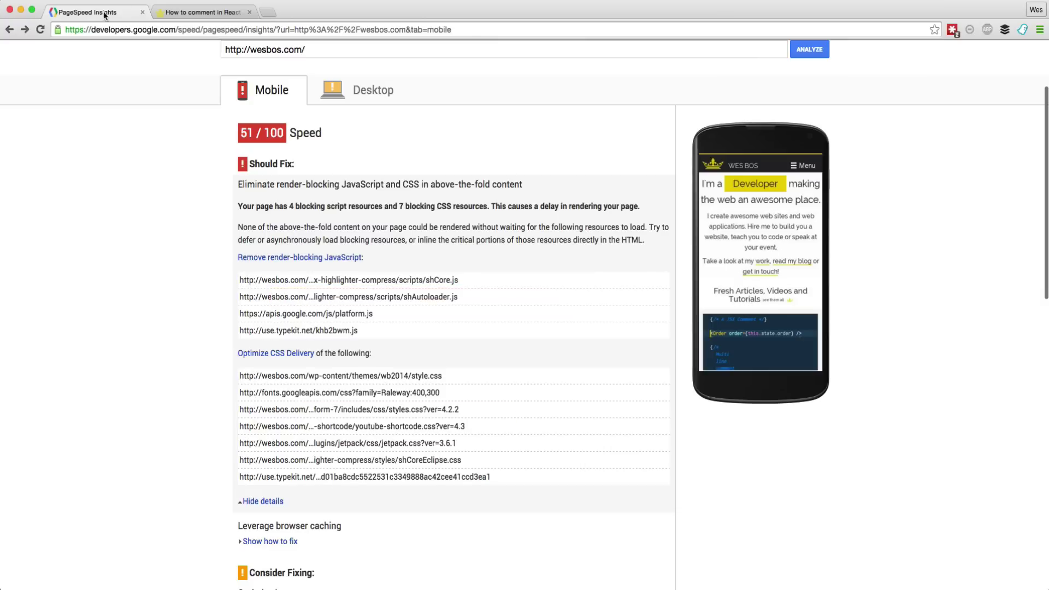
- On the React JSX post, inspect the wrapper div and the jQuery, plugins.js and wb.js script tags
{"action": "left_click", "coordinate": [190, 14]}
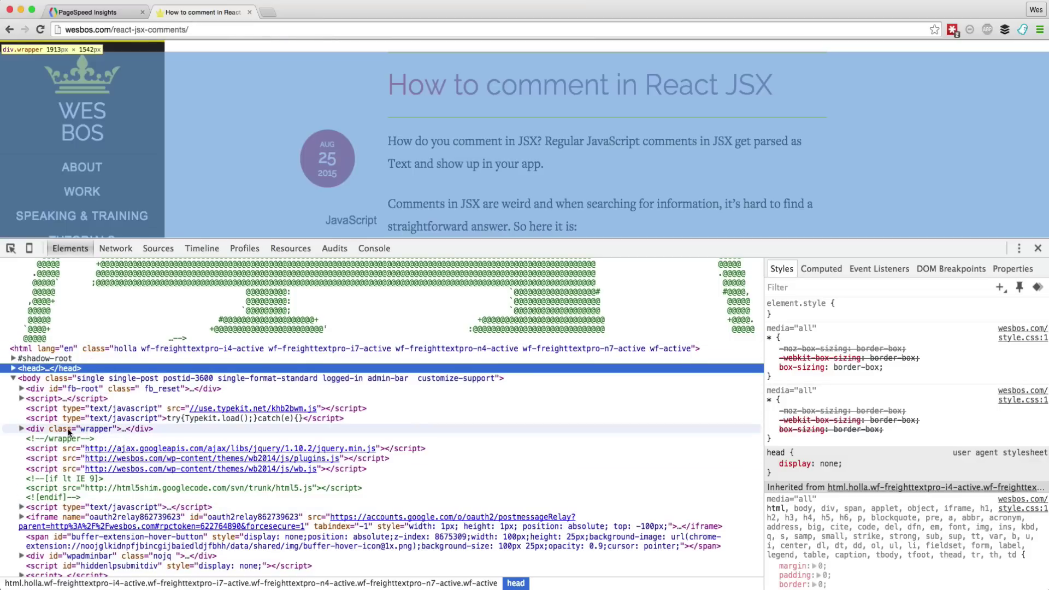
{"action": "left_click", "coordinate": [56, 430]}
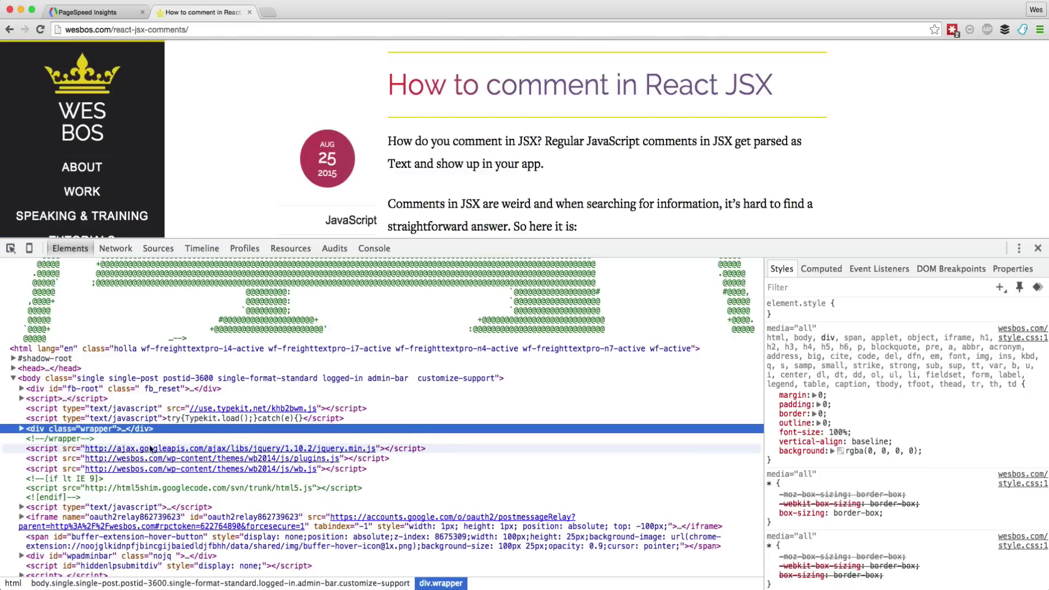
{"action": "left_click", "coordinate": [13, 452]}
{"action": "left_click", "coordinate": [377, 459]}
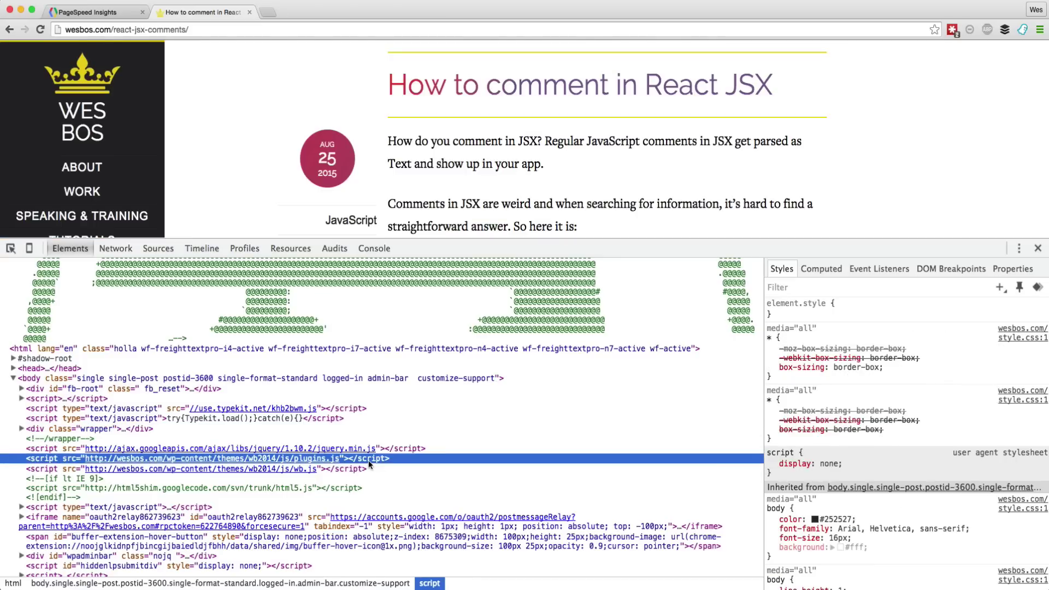
{"action": "left_click", "coordinate": [344, 470]}
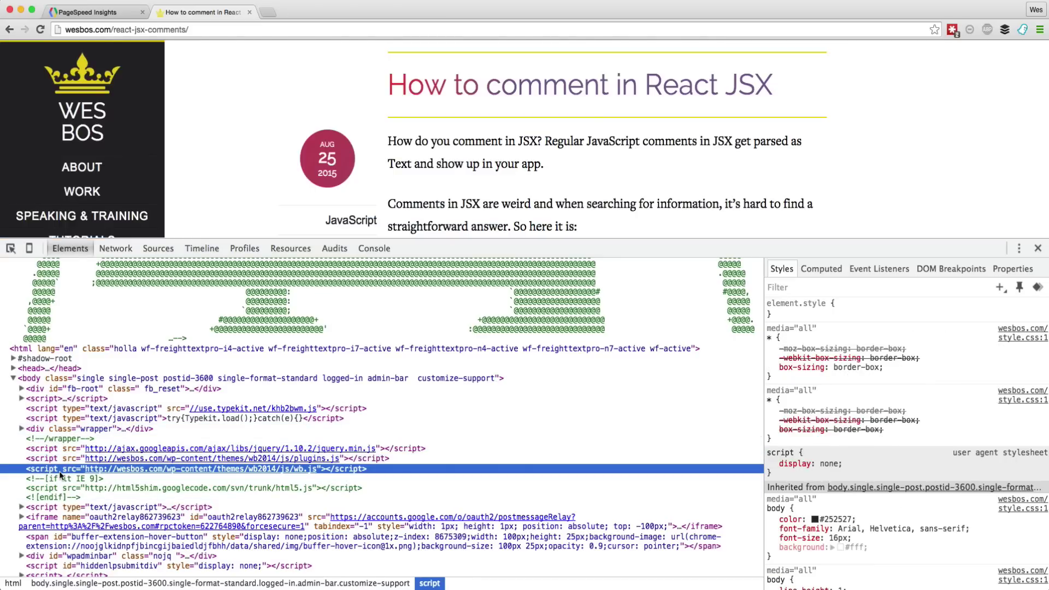
{"action": "left_click", "coordinate": [59, 450]}
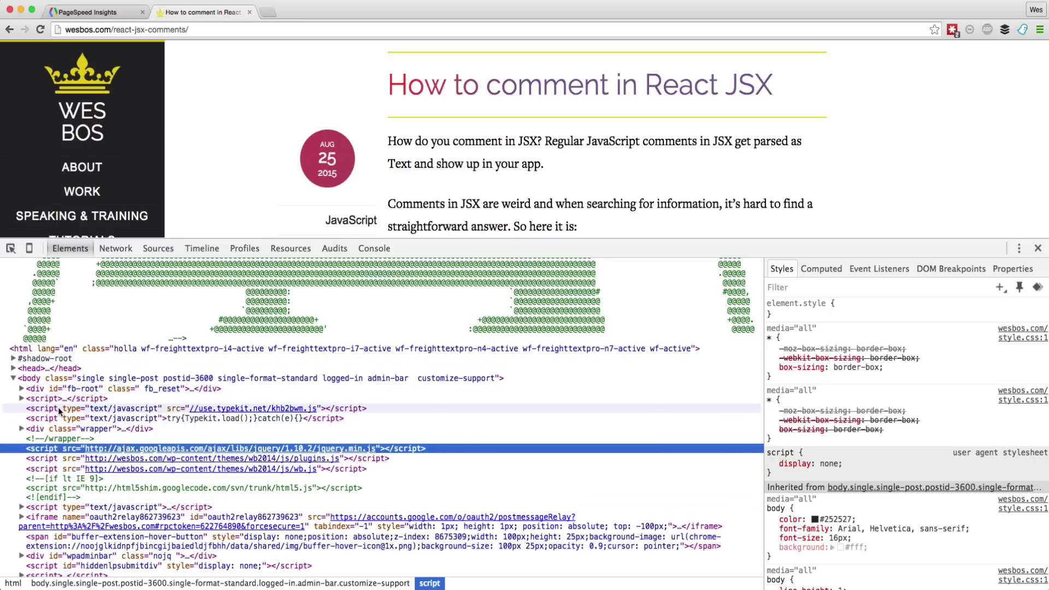
- Inspect the Typekit script tag and inline Typekit.load() script, then highlight the post's opening paragraphs
{"action": "left_click", "coordinate": [235, 413]}
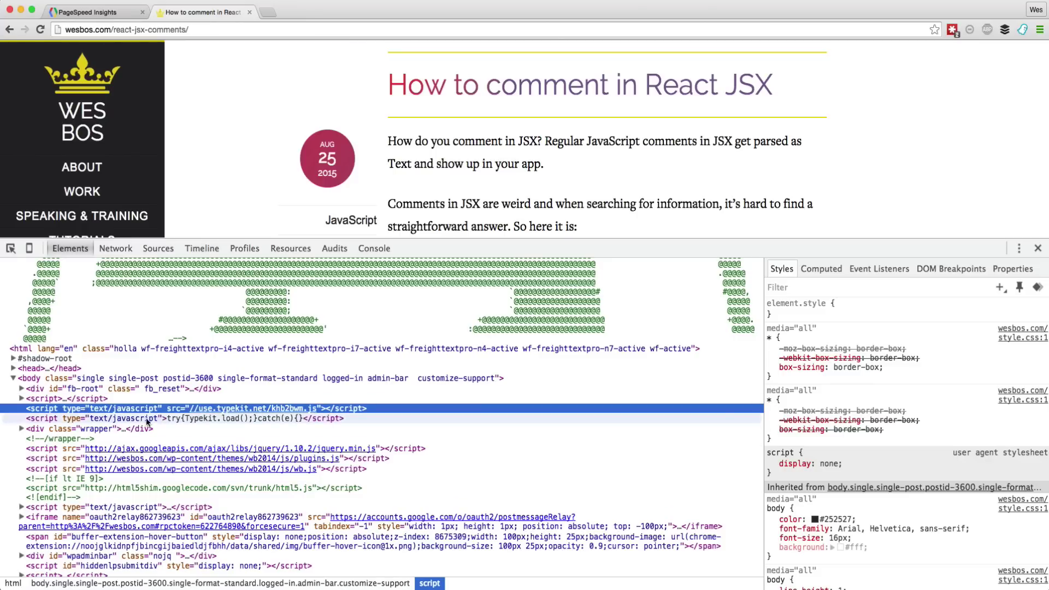
{"action": "left_click", "coordinate": [145, 420]}
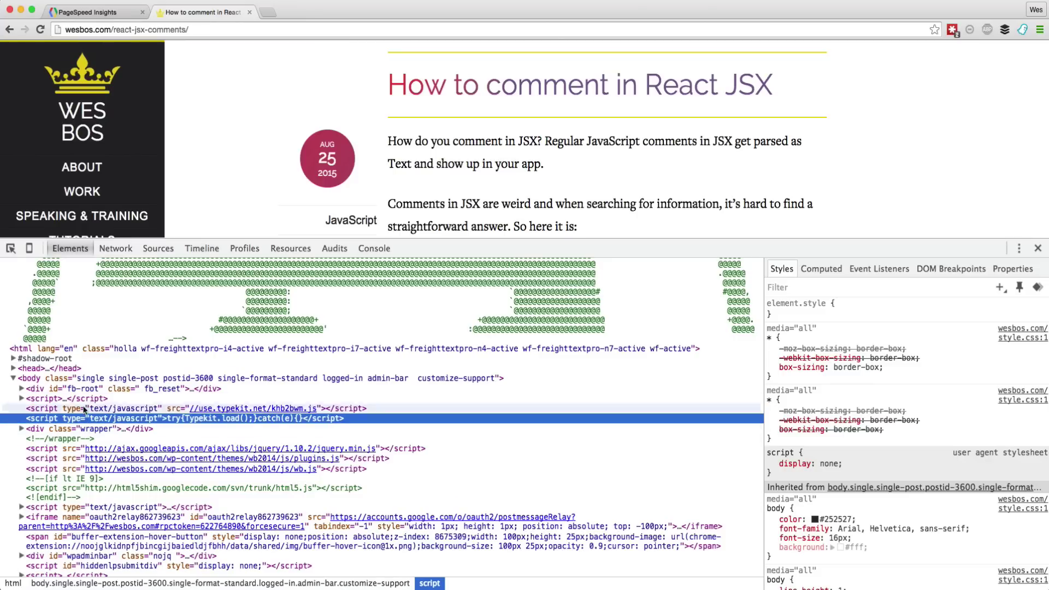
{"action": "left_click", "coordinate": [40, 450]}
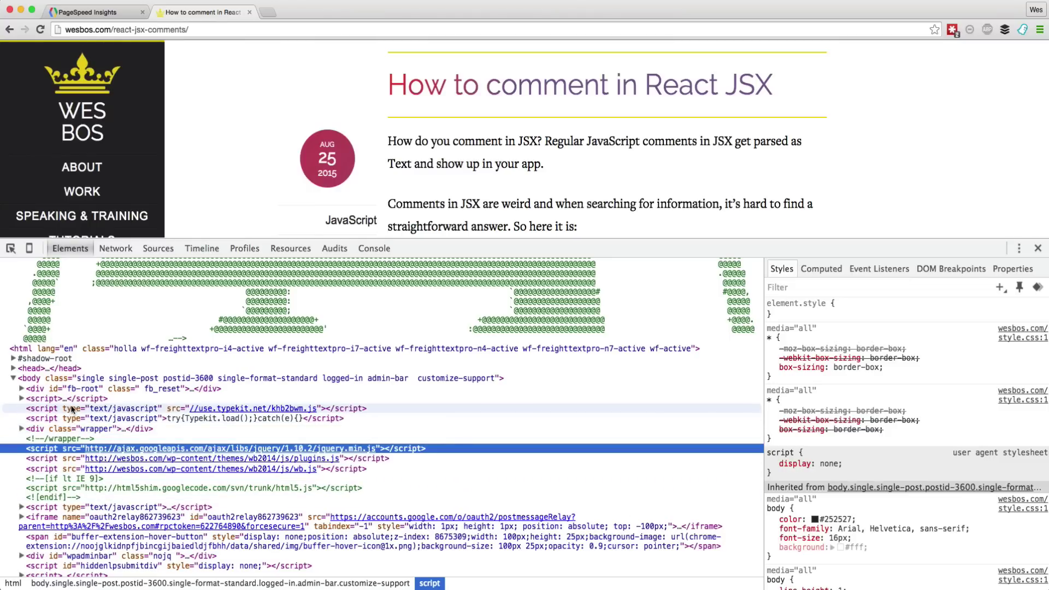
{"action": "left_click", "coordinate": [74, 410]}
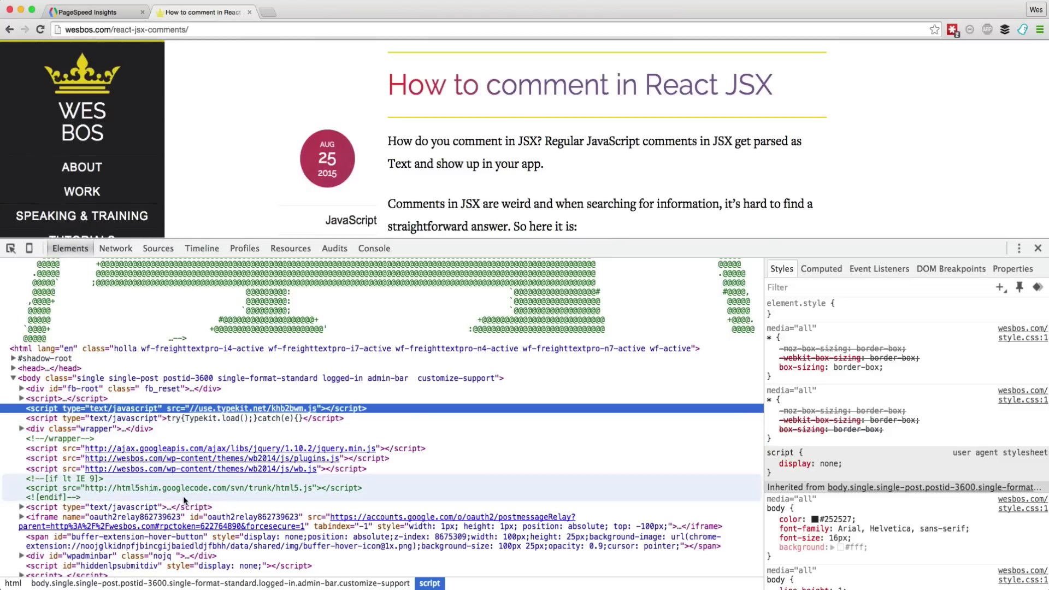
{"action": "left_click_drag", "start_coordinate": [389, 141], "coordinate": [578, 226]}
{"action": "left_click", "coordinate": [579, 226]}
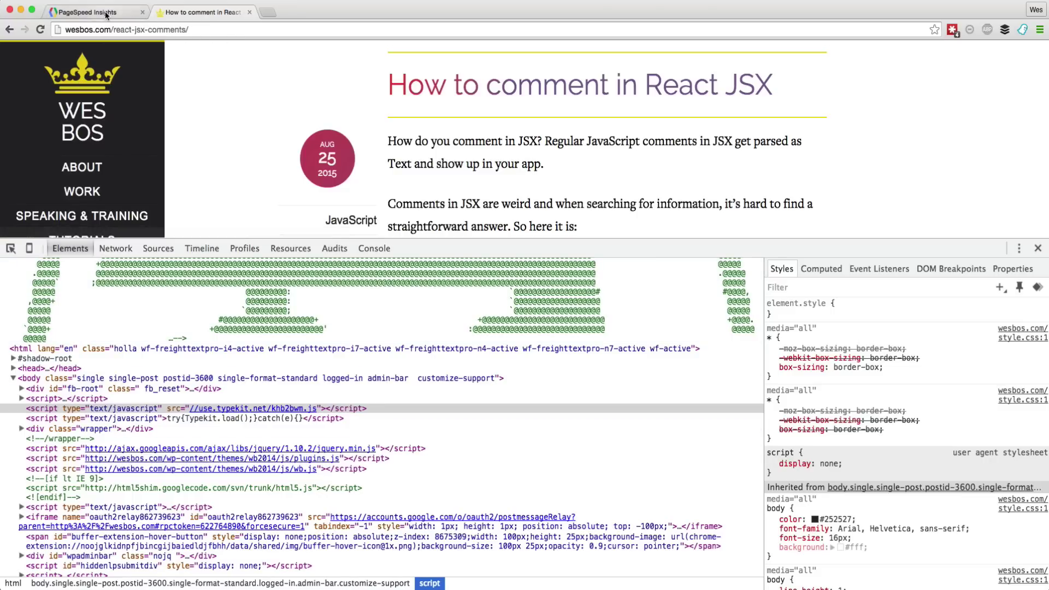
{"action": "left_click", "coordinate": [106, 15]}
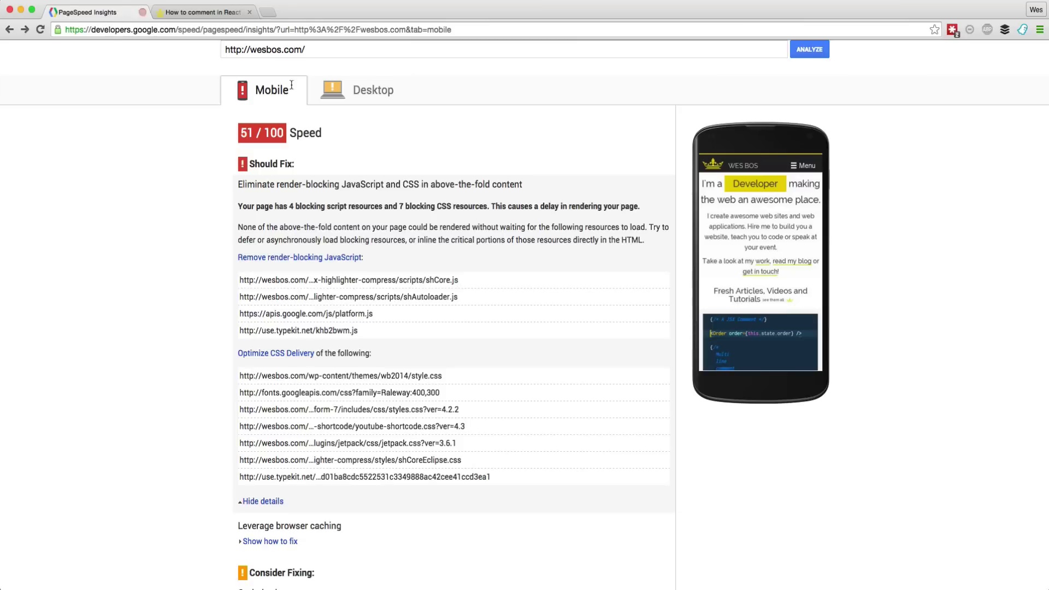
{"action": "left_click_drag", "start_coordinate": [491, 478], "coordinate": [223, 376]}
{"action": "left_click", "coordinate": [203, 391]}
{"action": "left_click", "coordinate": [200, 13]}
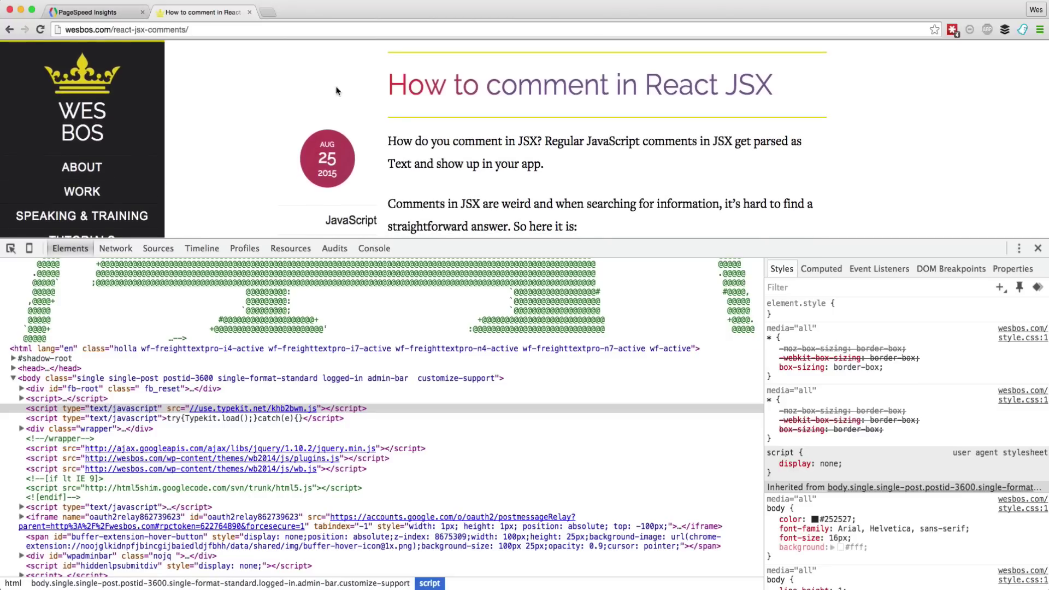
{"action": "scroll", "coordinate": [306, 136], "scroll_direction": "down", "scroll_amount": 5}
{"action": "scroll", "coordinate": [283, 144], "scroll_direction": "up", "scroll_amount": 5}
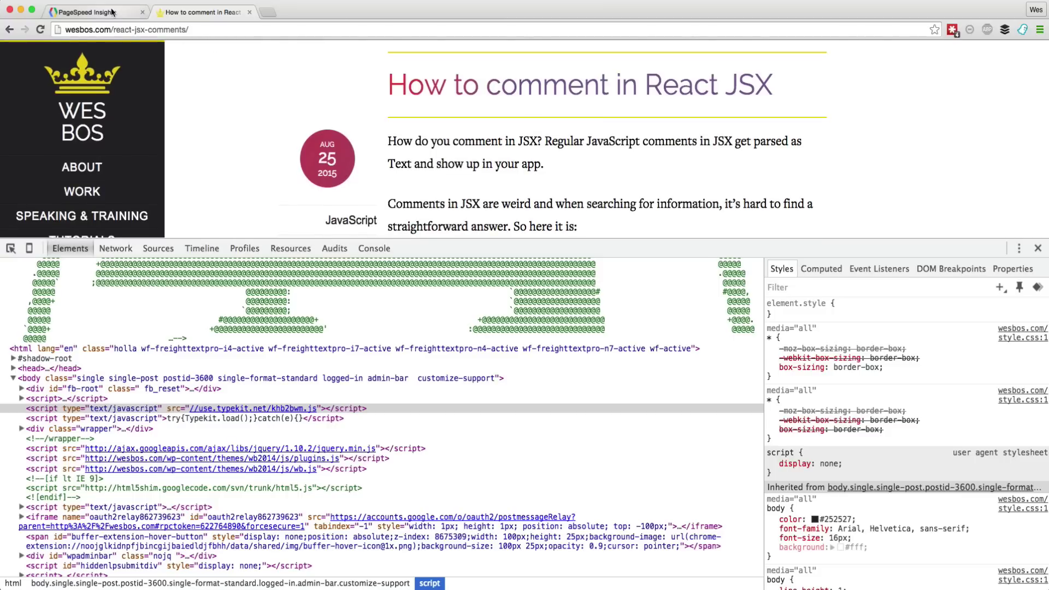
{"action": "left_click", "coordinate": [90, 12]}
{"action": "left_click_drag", "start_coordinate": [486, 481], "coordinate": [233, 391]}
{"action": "left_click", "coordinate": [232, 396]}
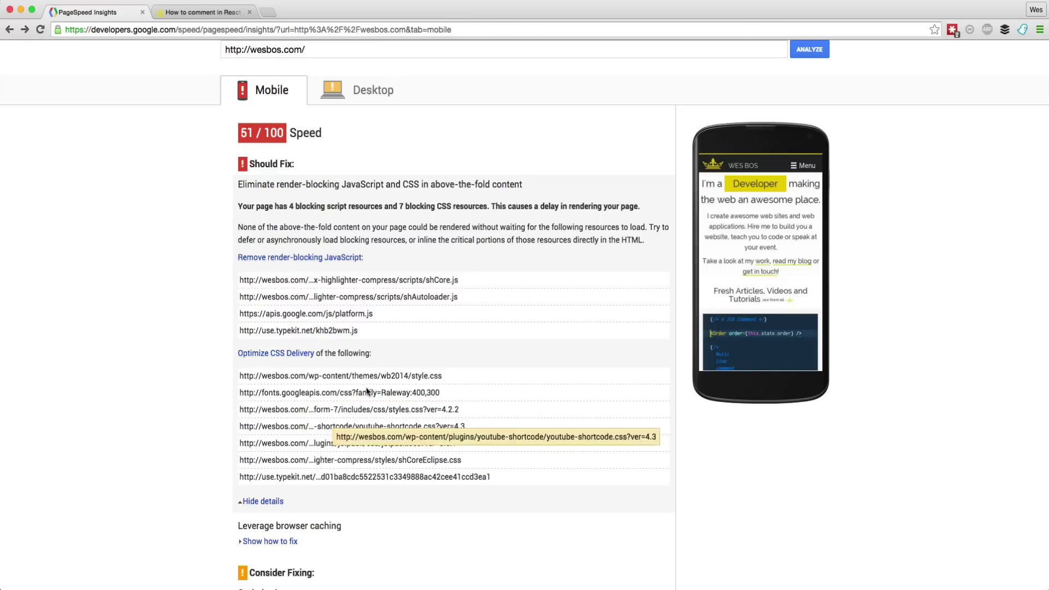
{"action": "left_click", "coordinate": [207, 12]}
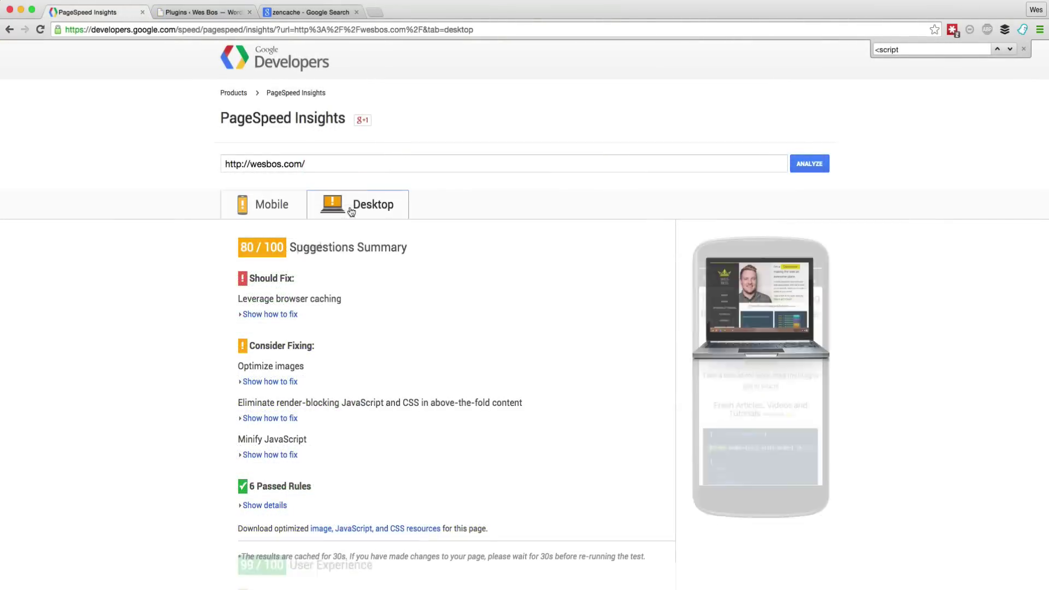
- Compare the 74/100 mobile and 80/100 desktop speed scores, ending on the mobile results
{"action": "left_click", "coordinate": [277, 206]}
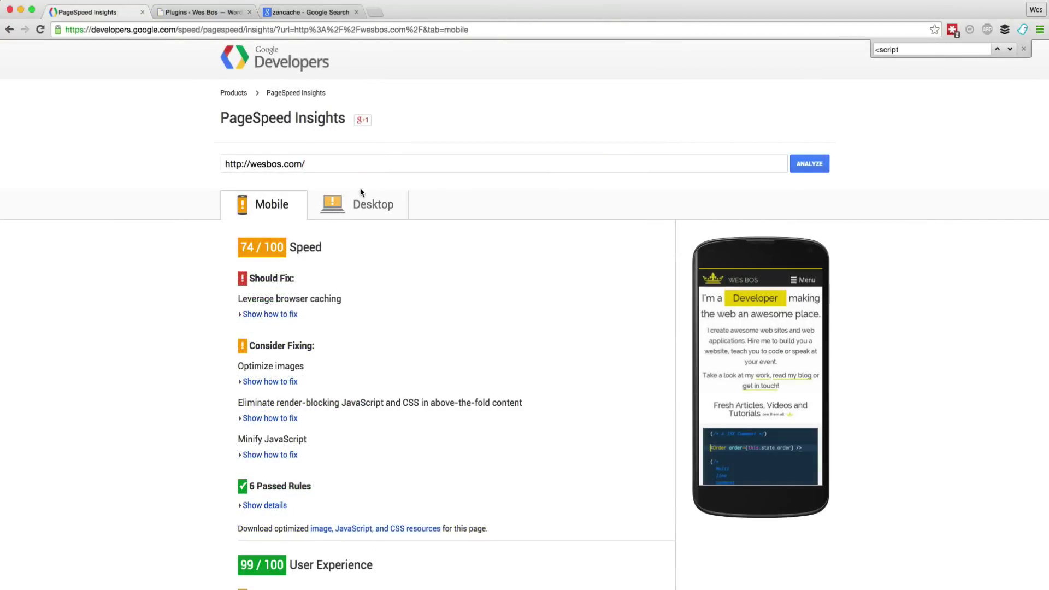
{"action": "left_click", "coordinate": [364, 205]}
{"action": "left_click", "coordinate": [279, 208]}
{"action": "key", "text": "super+Tab"}
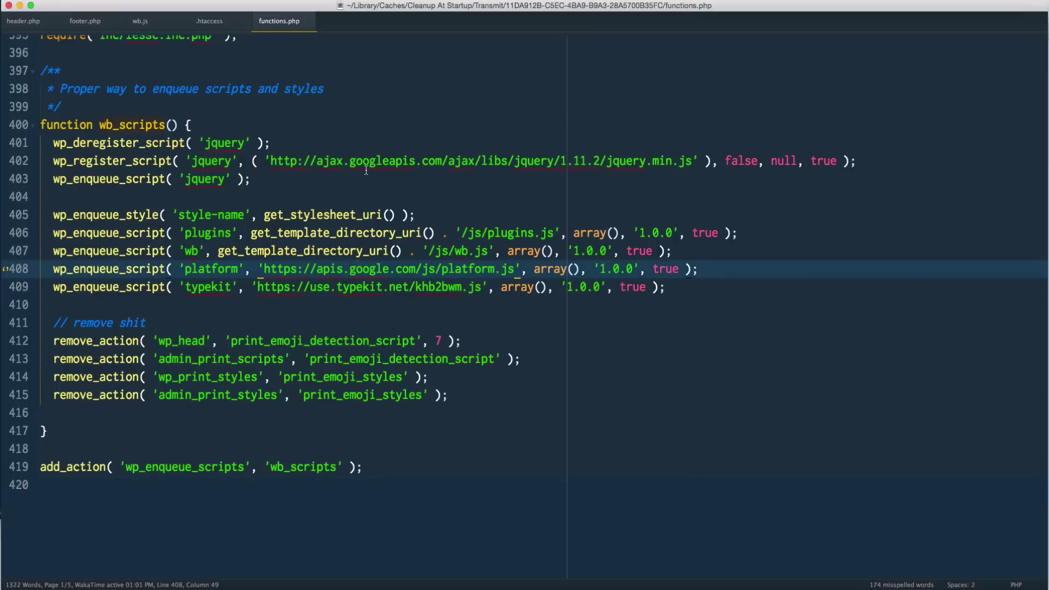
- Look over the wp_enqueue_style and wp_enqueue_script calls on lines 405–409 of functions.php
{"action": "left_click", "coordinate": [177, 216]}
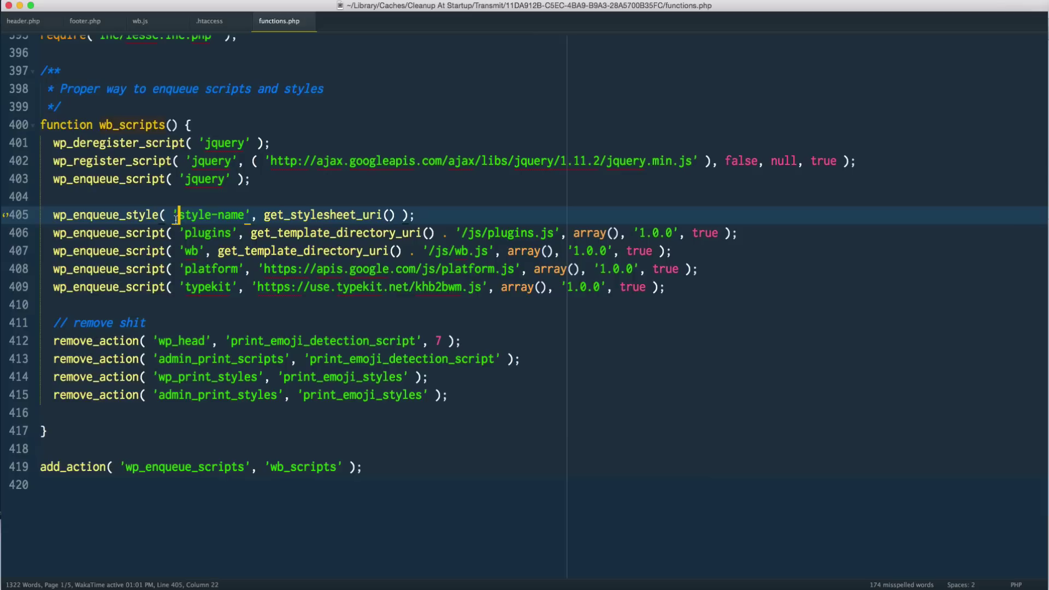
{"action": "key", "text": "Left"}
{"action": "left_click", "coordinate": [155, 375]}
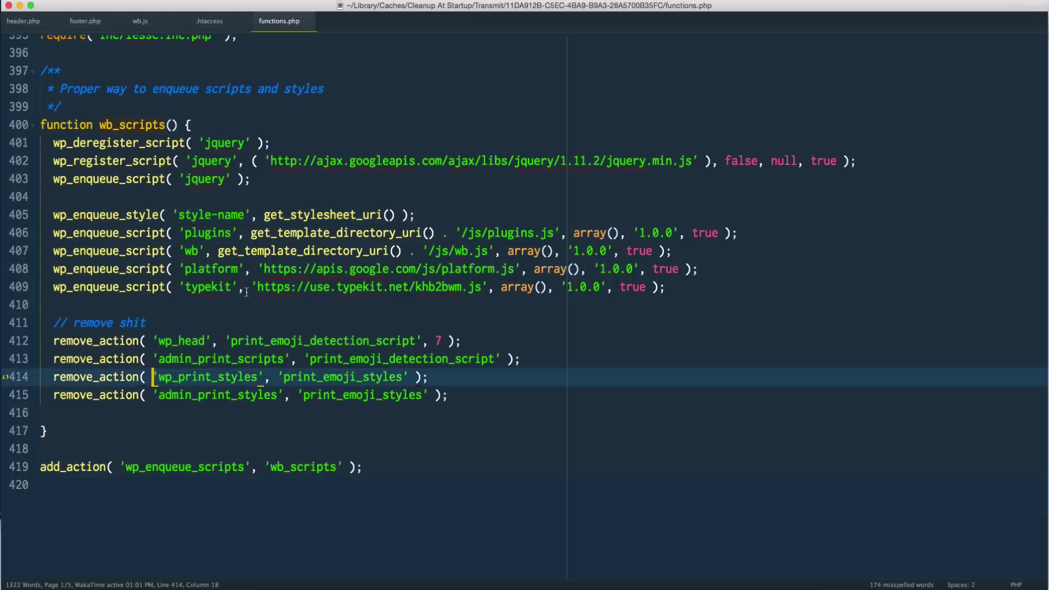
{"action": "left_click", "coordinate": [253, 235]}
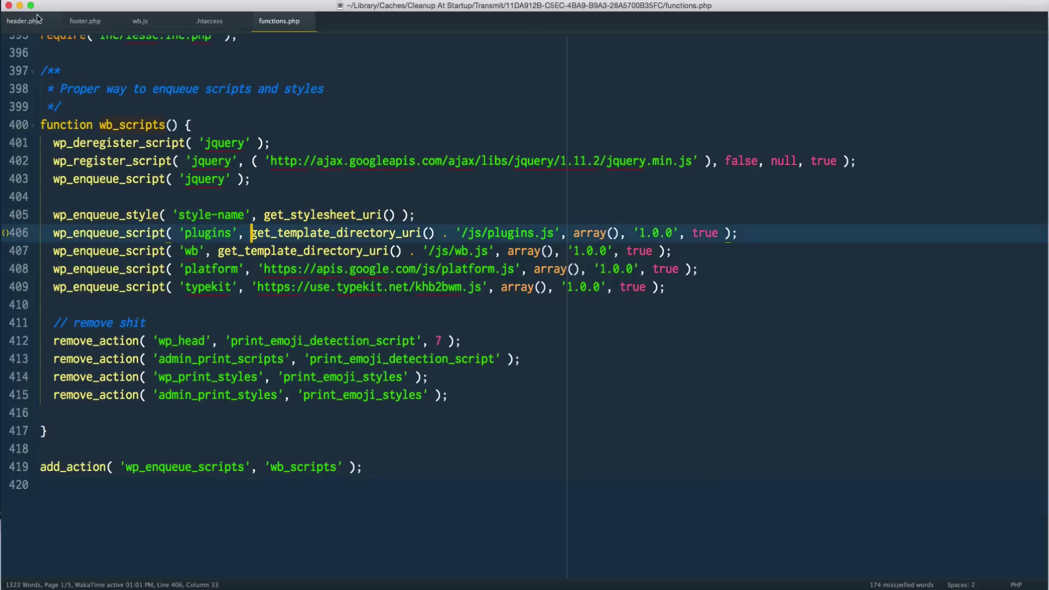
{"action": "left_click", "coordinate": [305, 287]}
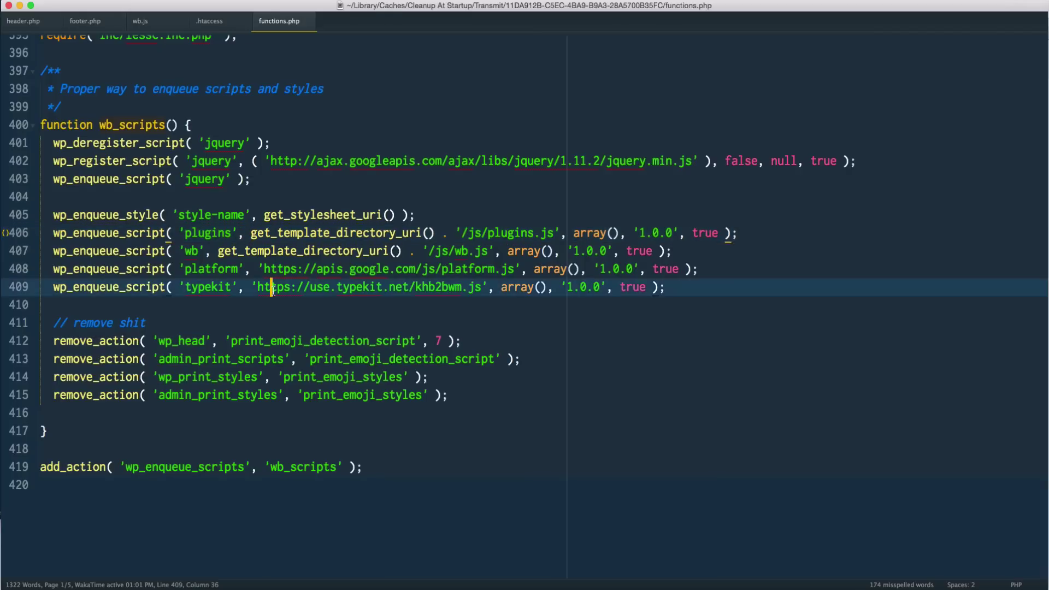
{"action": "double_click", "coordinate": [105, 215]}
{"action": "double_click", "coordinate": [117, 237]}
{"action": "double_click", "coordinate": [131, 251]}
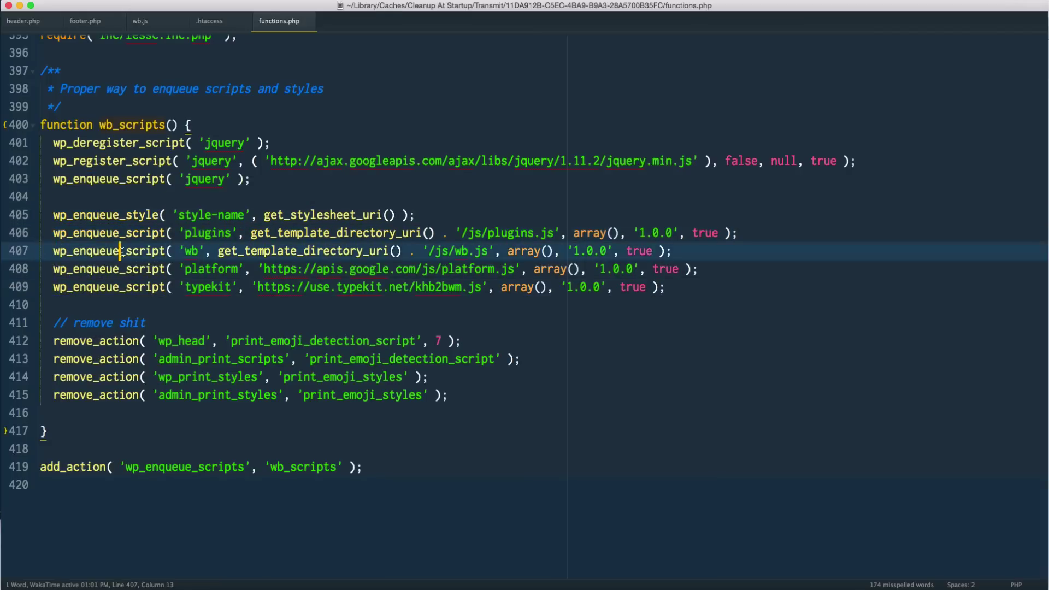
{"action": "left_click", "coordinate": [157, 315]}
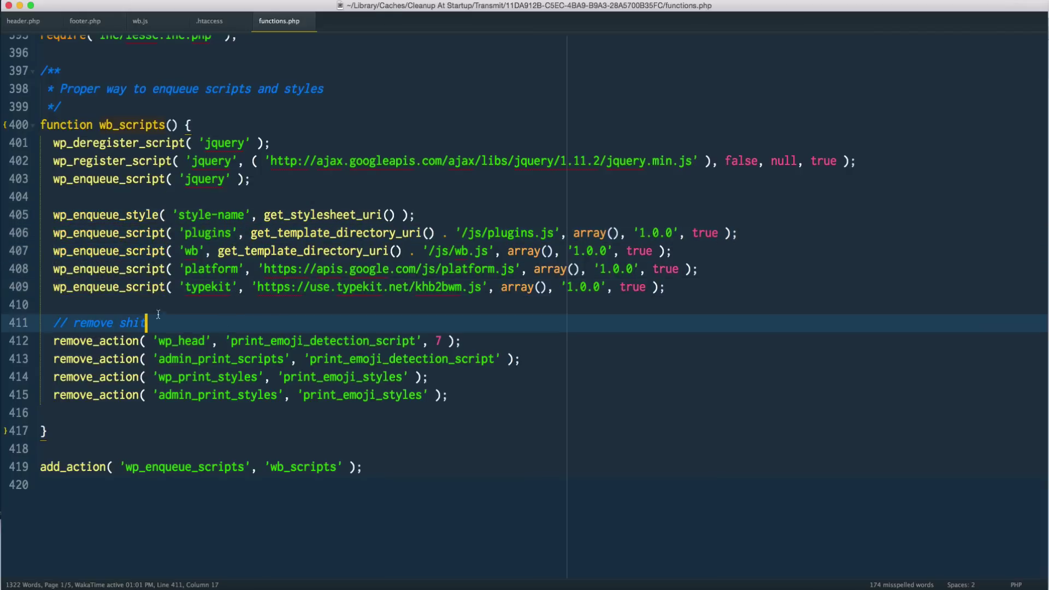
{"action": "double_click", "coordinate": [122, 246]}
{"action": "left_click", "coordinate": [140, 287]}
{"action": "key", "text": "Up"}
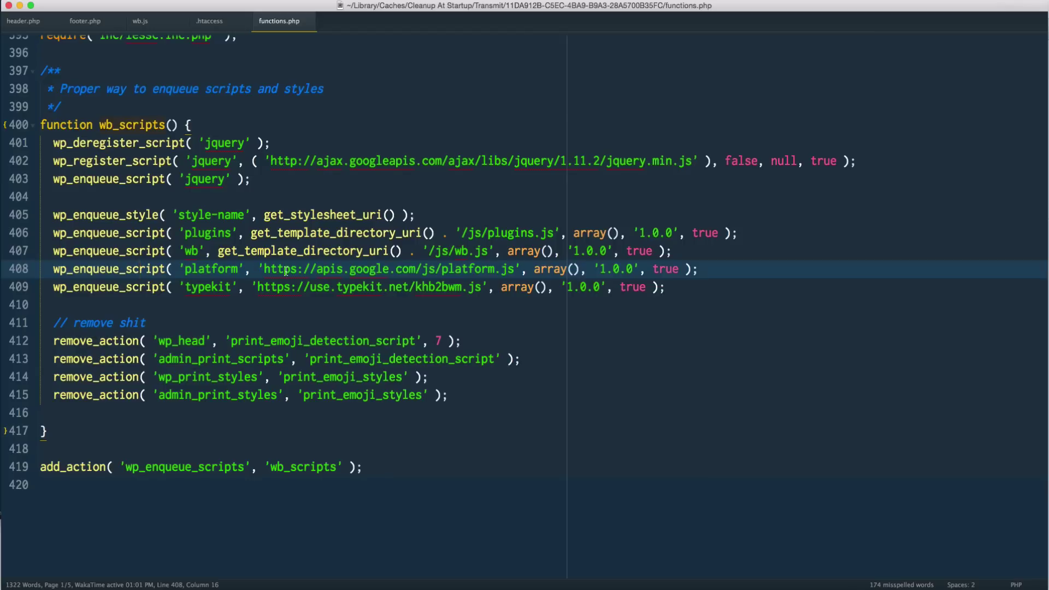
- Highlight the platform script line, the jQuery URL and the Typekit URL with its arguments
{"action": "left_click_drag", "start_coordinate": [277, 268], "coordinate": [407, 268]}
{"action": "left_click", "coordinate": [416, 287]}
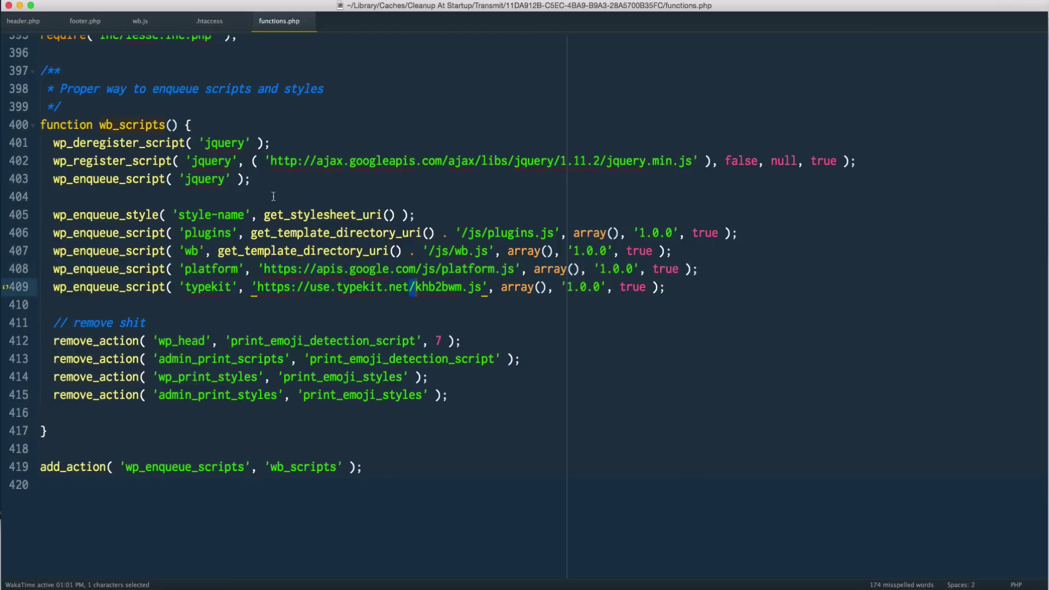
{"action": "left_click_drag", "start_coordinate": [270, 161], "coordinate": [330, 162]}
{"action": "left_click", "coordinate": [534, 232]}
{"action": "left_click_drag", "start_coordinate": [257, 287], "coordinate": [488, 302]}
{"action": "left_click", "coordinate": [486, 320]}
- Check the load-in-footer true flag on lines 402, 406, 407 and 409
{"action": "double_click", "coordinate": [705, 233]}
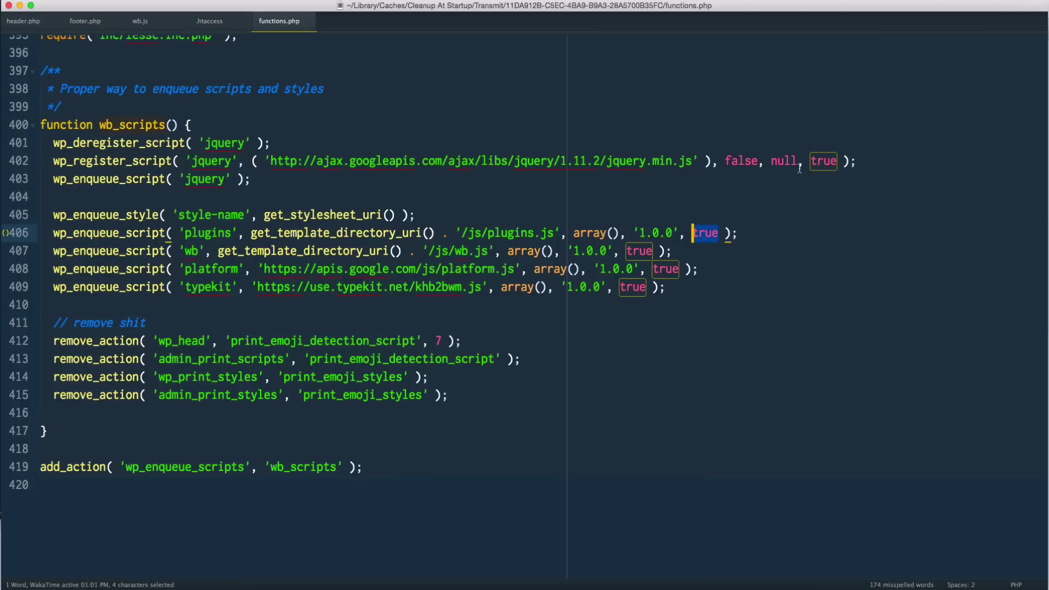
{"action": "left_click", "coordinate": [818, 162]}
{"action": "double_click", "coordinate": [818, 162]}
{"action": "double_click", "coordinate": [704, 233]}
{"action": "double_click", "coordinate": [637, 251]}
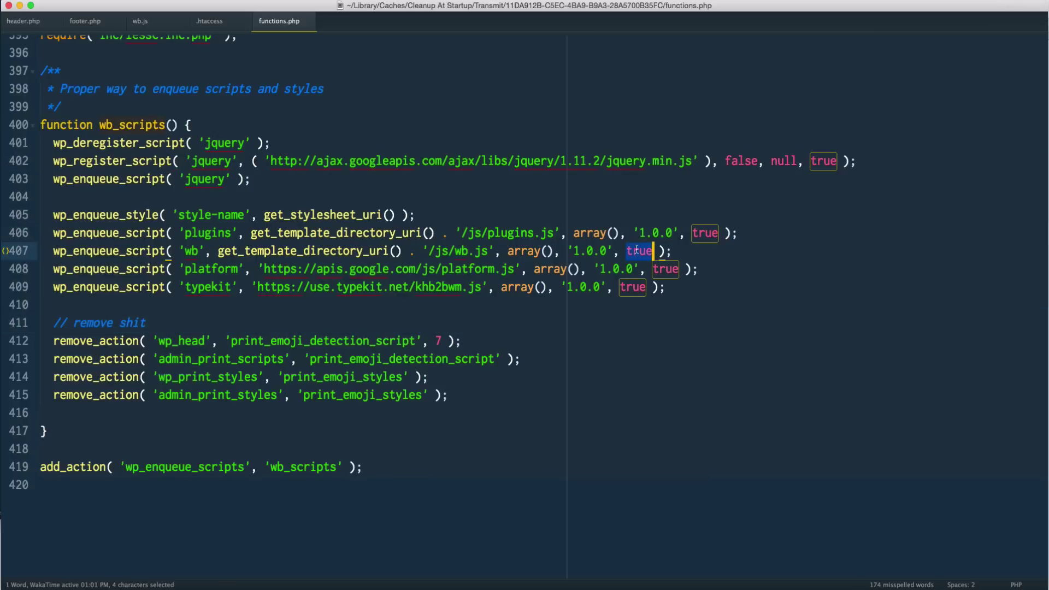
{"action": "left_click", "coordinate": [673, 269]}
{"action": "left_click", "coordinate": [653, 286]}
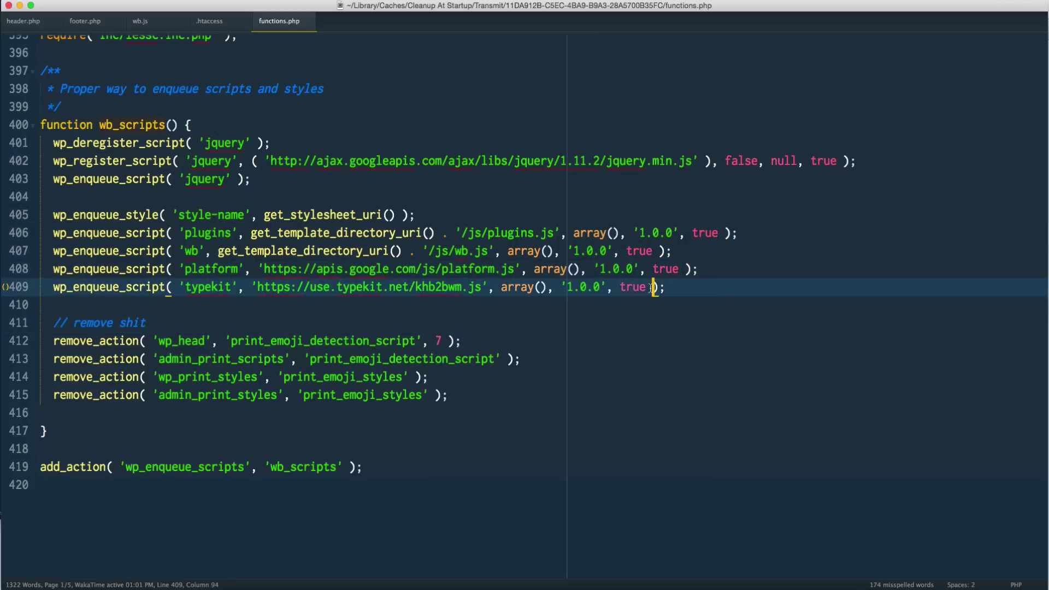
- Revisit the plugins, platform and Typekit enqueue lines 406–409
{"action": "left_click", "coordinate": [370, 233]}
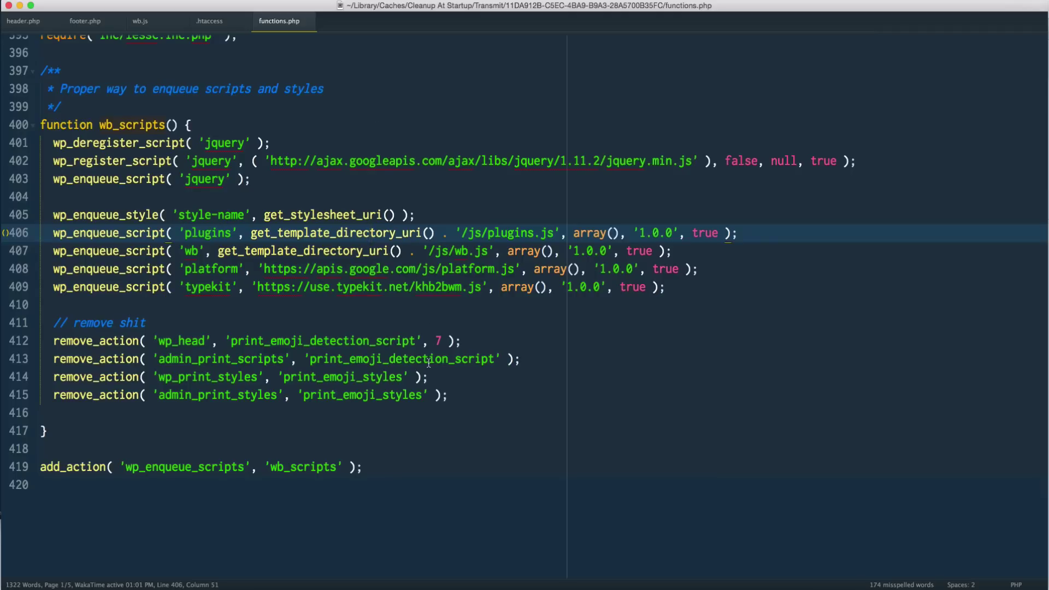
{"action": "left_click", "coordinate": [475, 288]}
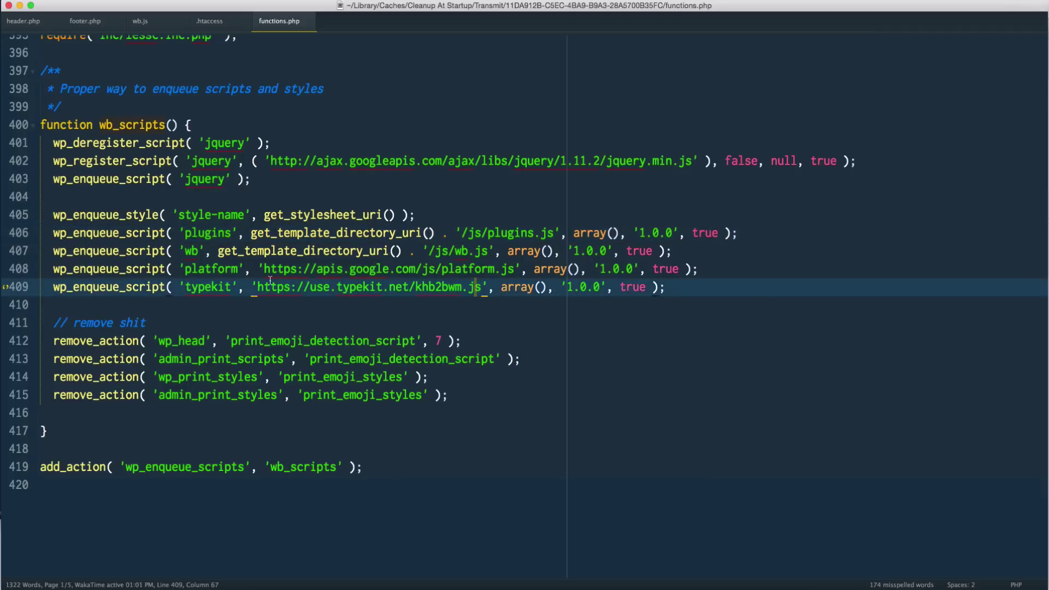
{"action": "left_click", "coordinate": [126, 268]}
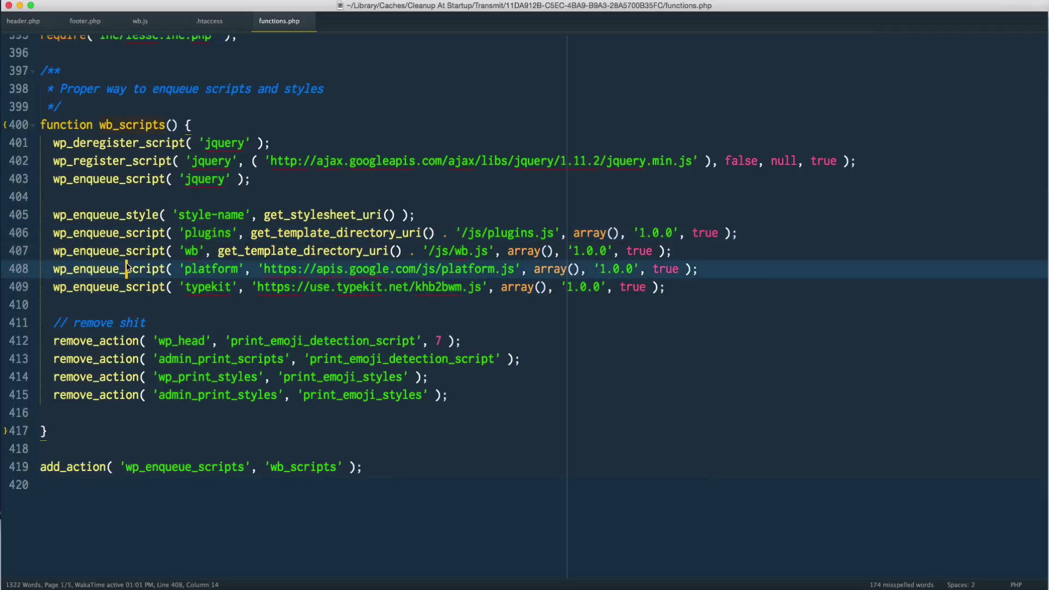
{"action": "key", "text": "Up"}
{"action": "key", "text": "Up"}
{"action": "key", "text": "Up"}
{"action": "key", "text": "Down"}
{"action": "left_click", "coordinate": [198, 287]}
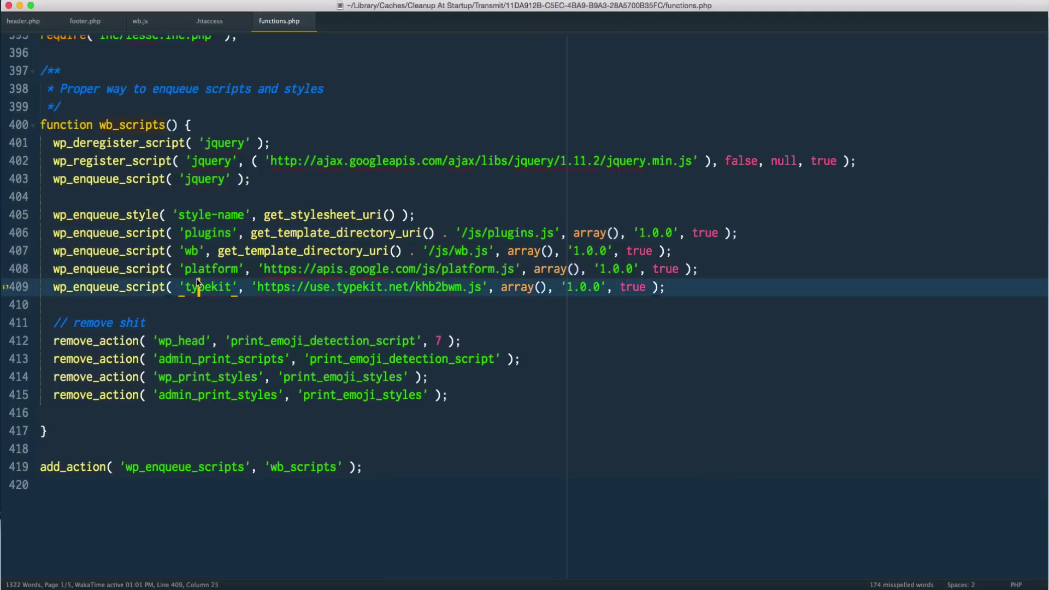
- Open the ZenCache plugin page from the zencache search results
{"action": "key", "text": "super+Tab"}
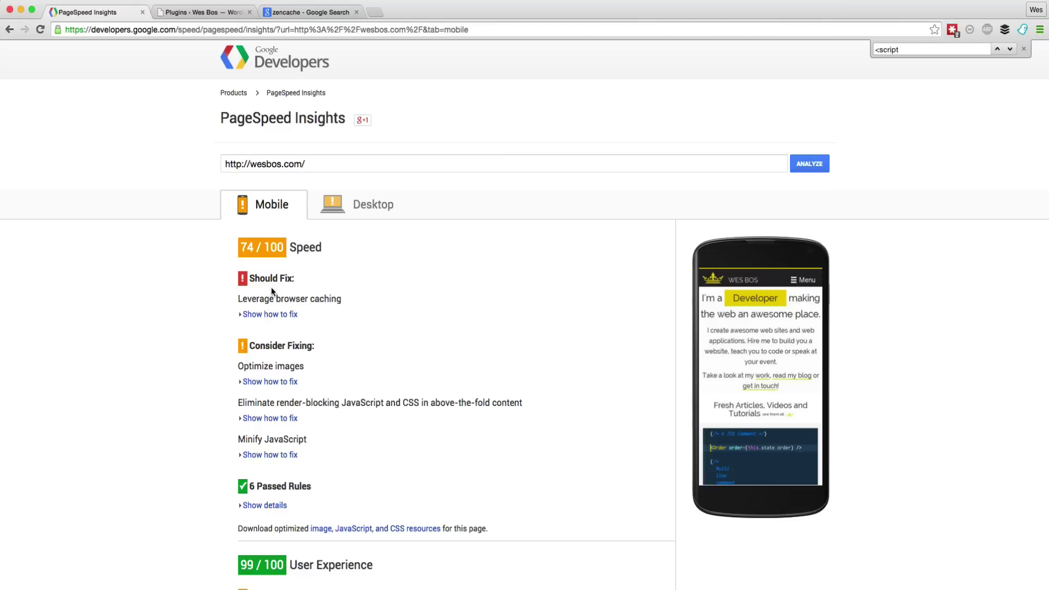
{"action": "left_click", "coordinate": [302, 12]}
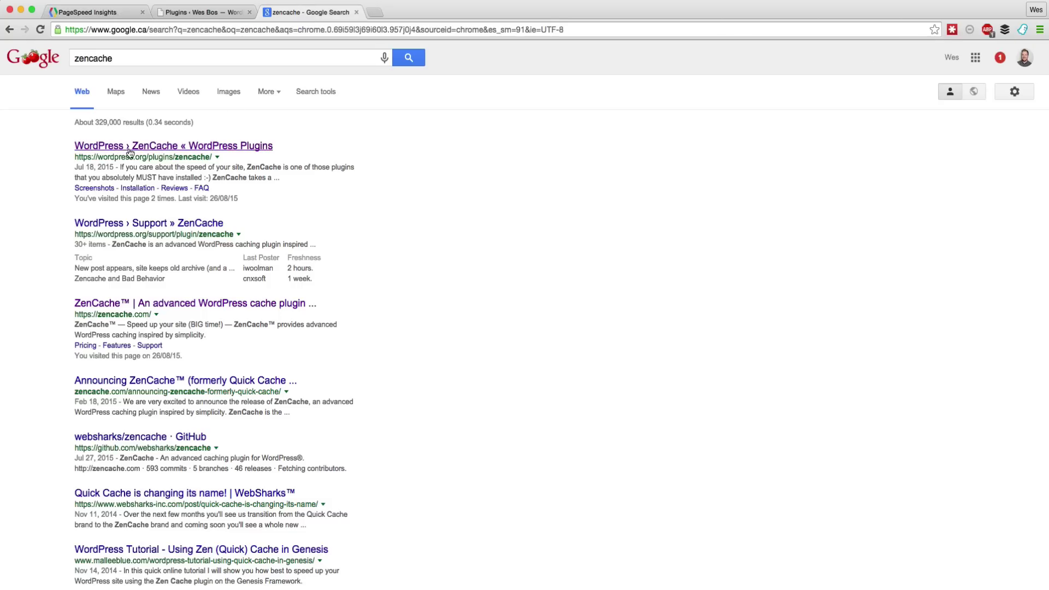
{"action": "left_click", "coordinate": [164, 145]}
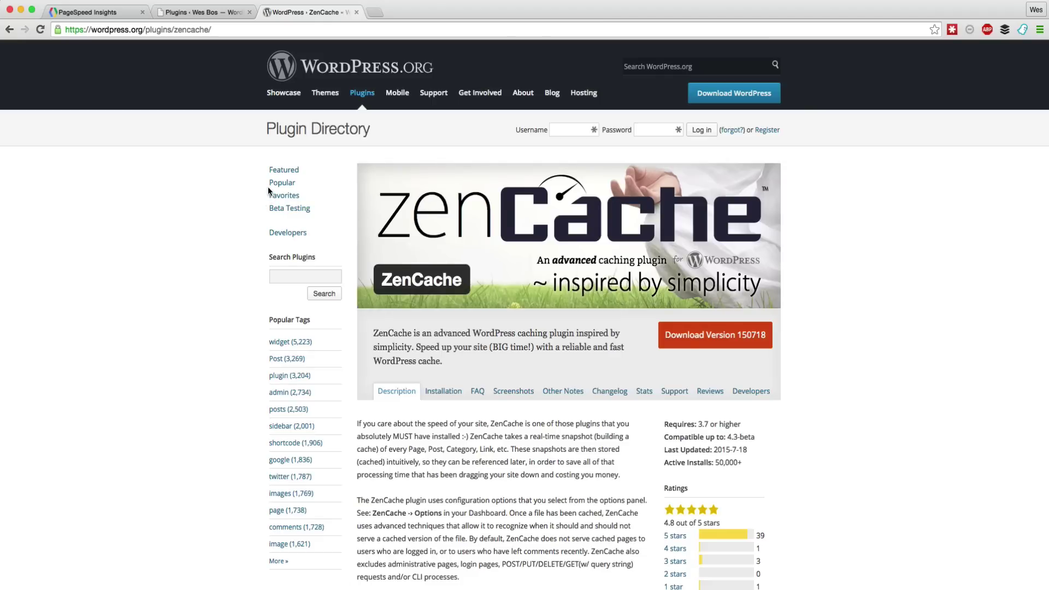
- Glance back at the enqueue lines 406–408 in functions.php
{"action": "key", "text": "super+Tab"}
{"action": "key", "text": "super+Tab"}
{"action": "key", "text": "super+Tab"}
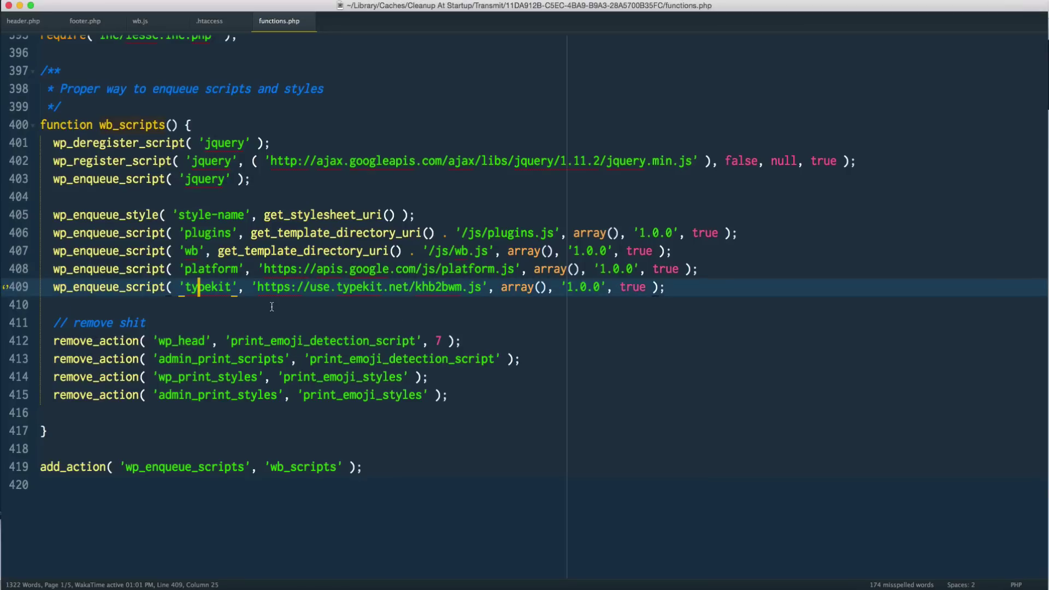
{"action": "left_click", "coordinate": [220, 304]}
{"action": "left_click", "coordinate": [218, 269]}
{"action": "left_click", "coordinate": [307, 234]}
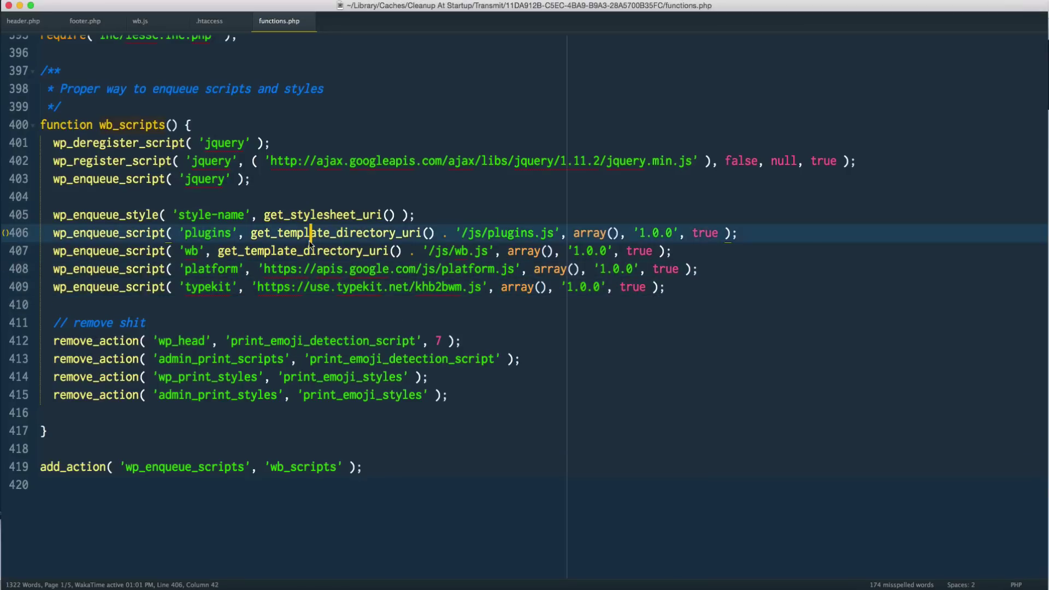
- Read through the ZenCache plugin description, then go back to the PageSpeed Insights report
{"action": "key", "text": "super+Tab"}
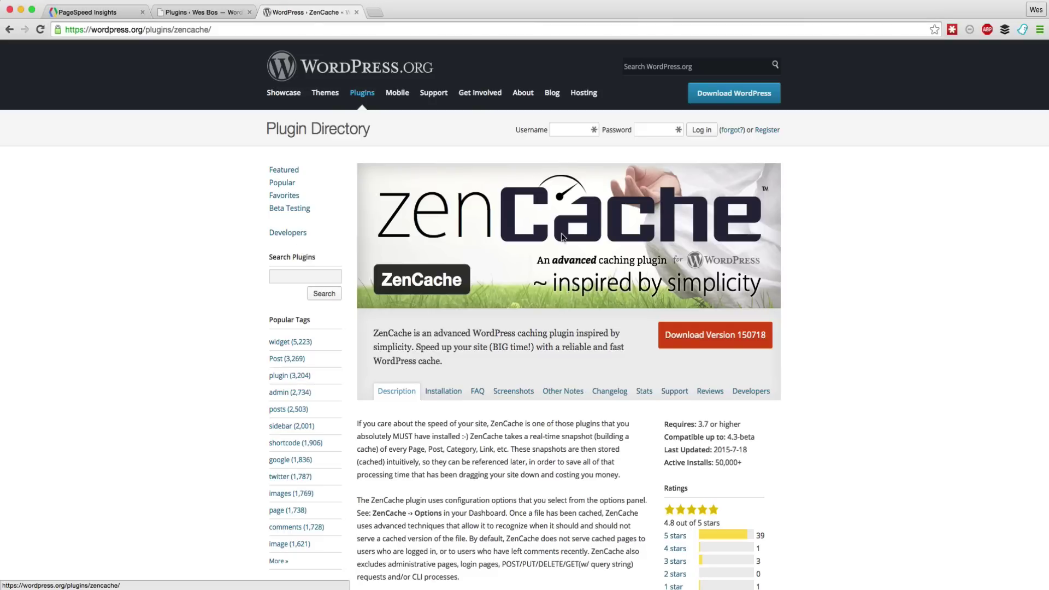
{"action": "scroll", "coordinate": [562, 236], "scroll_direction": "down", "scroll_amount": 2}
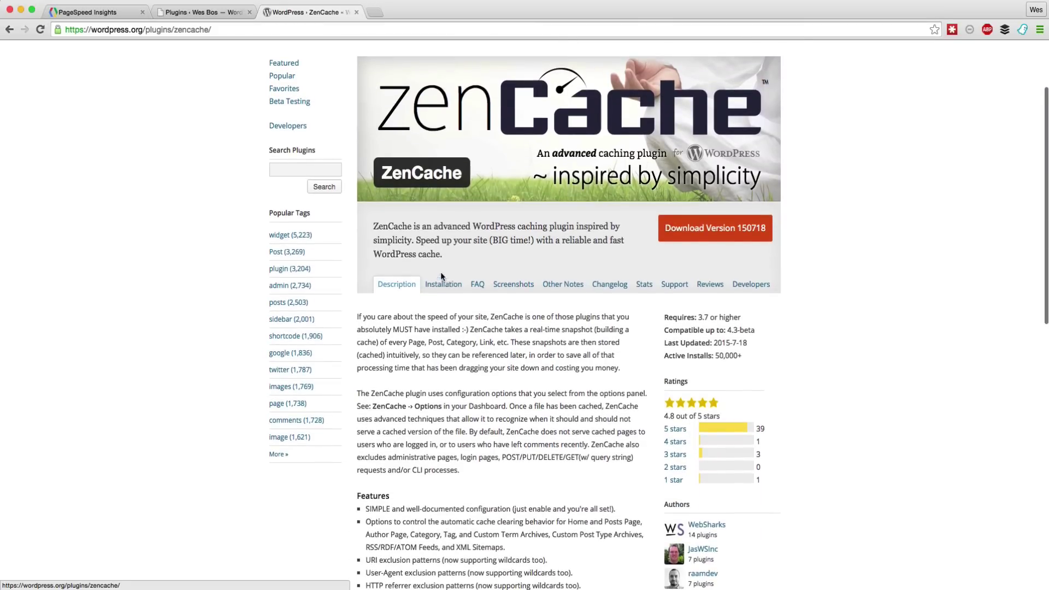
{"action": "left_click_drag", "start_coordinate": [442, 276], "coordinate": [487, 212]}
{"action": "left_click", "coordinate": [486, 212]}
{"action": "scroll", "coordinate": [523, 278], "scroll_direction": "up", "scroll_amount": 2}
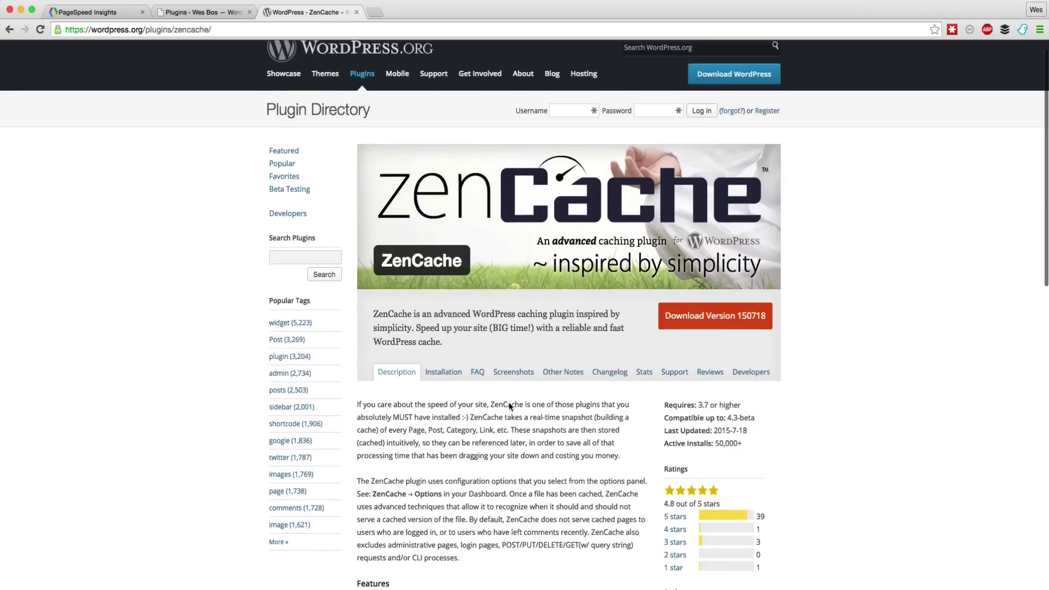
{"action": "scroll", "coordinate": [509, 406], "scroll_direction": "down", "scroll_amount": 1}
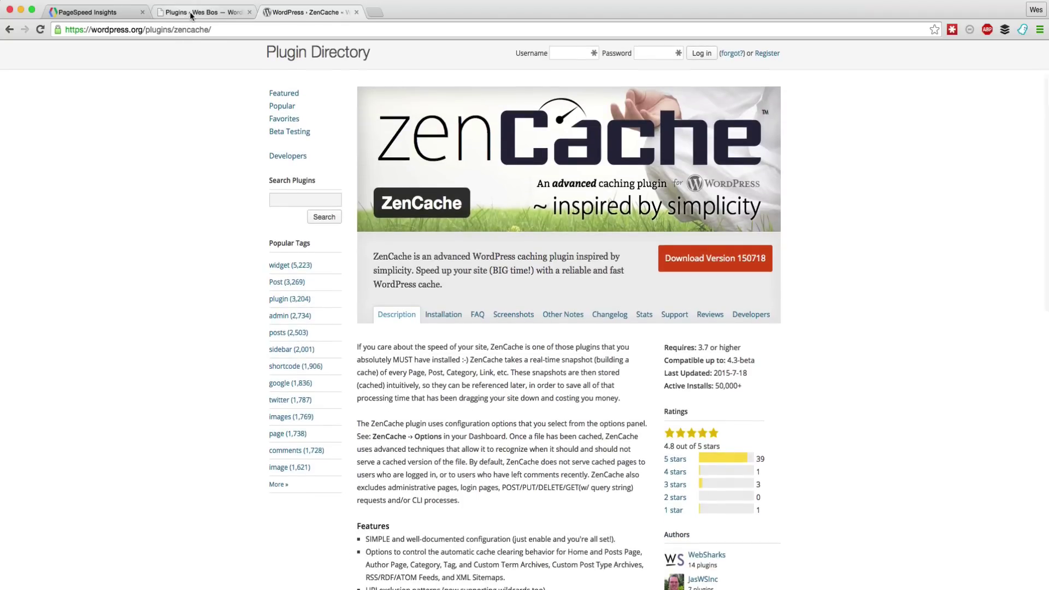
{"action": "left_click", "coordinate": [136, 14]}
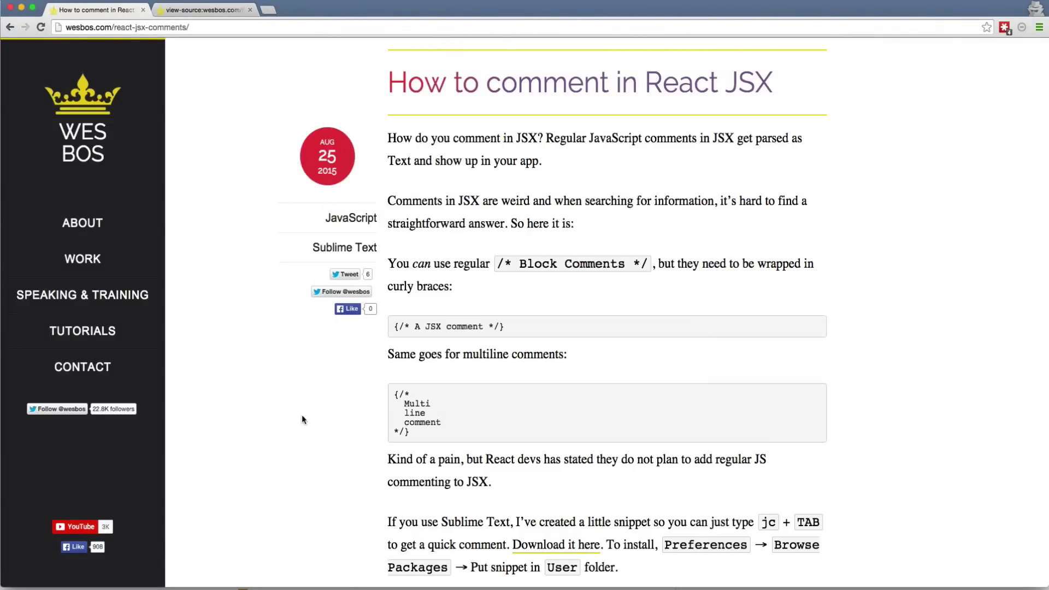
- Open the React JSX article's HTML page source
{"action": "right_click", "coordinate": [539, 188]}
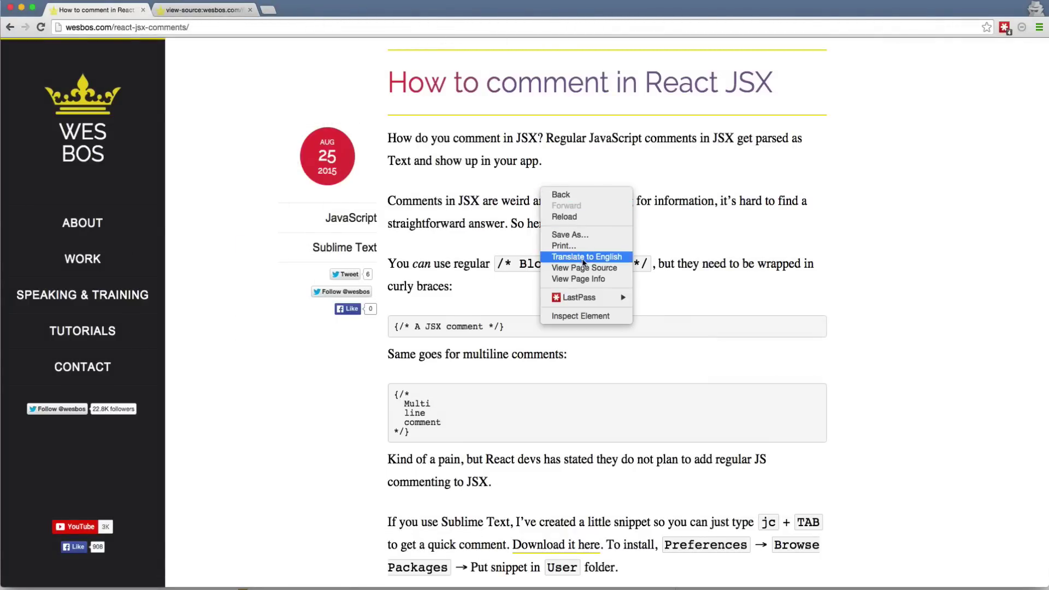
{"action": "left_click", "coordinate": [617, 271]}
{"action": "scroll", "coordinate": [441, 238], "scroll_direction": "down", "scroll_amount": 3}
{"action": "scroll", "coordinate": [441, 238], "scroll_direction": "up", "scroll_amount": 3}
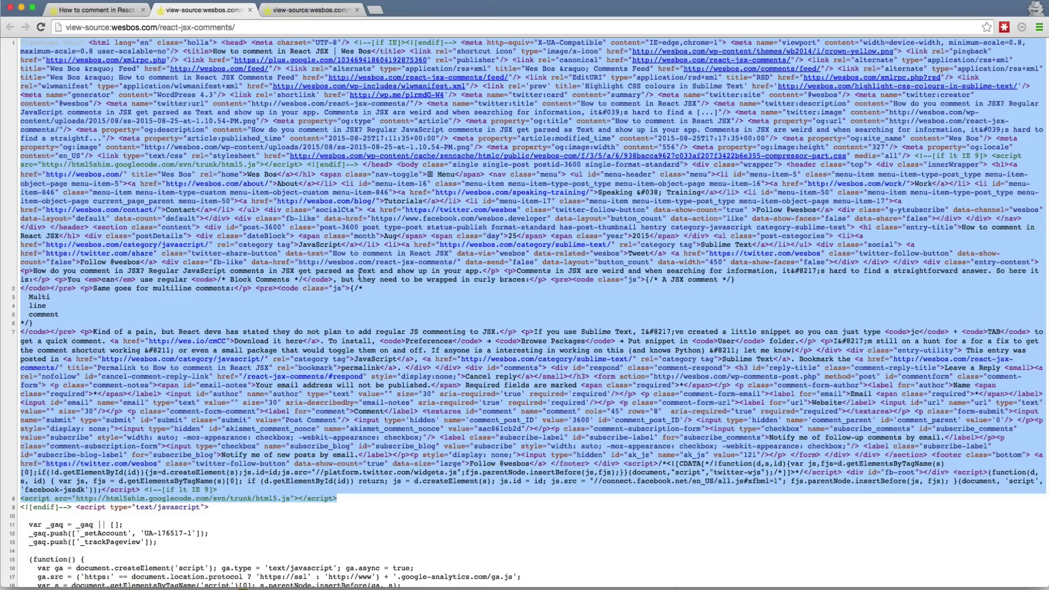
{"action": "left_click", "coordinate": [479, 493]}
- Search the page source for .css references
{"action": "key", "text": "super+f"}
{"action": "type", "text": ".css"}
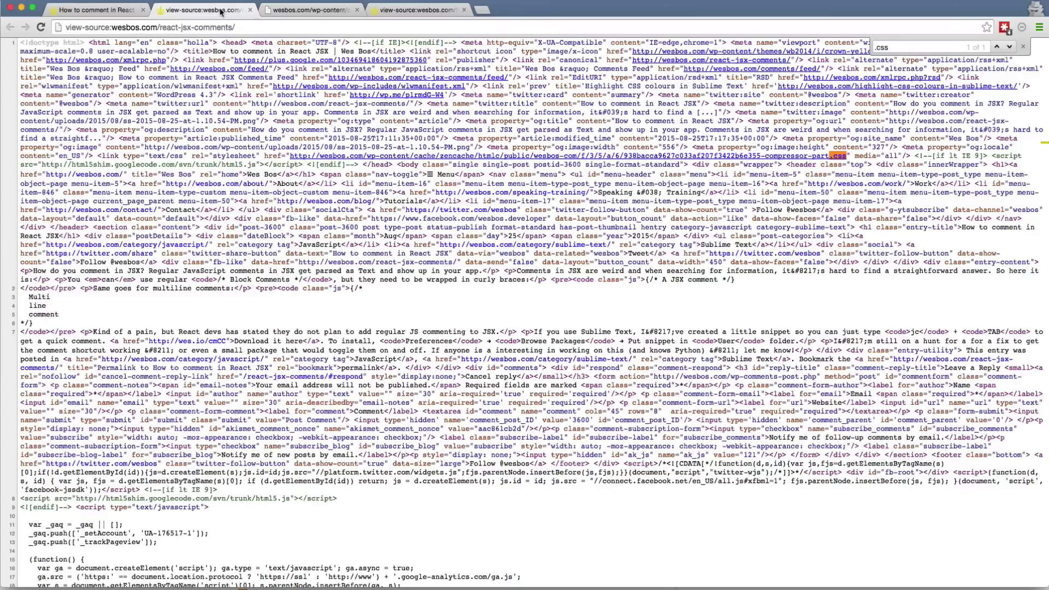
{"action": "scroll", "coordinate": [617, 295], "scroll_direction": "down", "scroll_amount": 3}
- Search for .js and scroll through its 8 script references, including the text/javascript tag on line 21
{"action": "key", "text": "ctrl+f"}
{"action": "type", "text": ".js"}
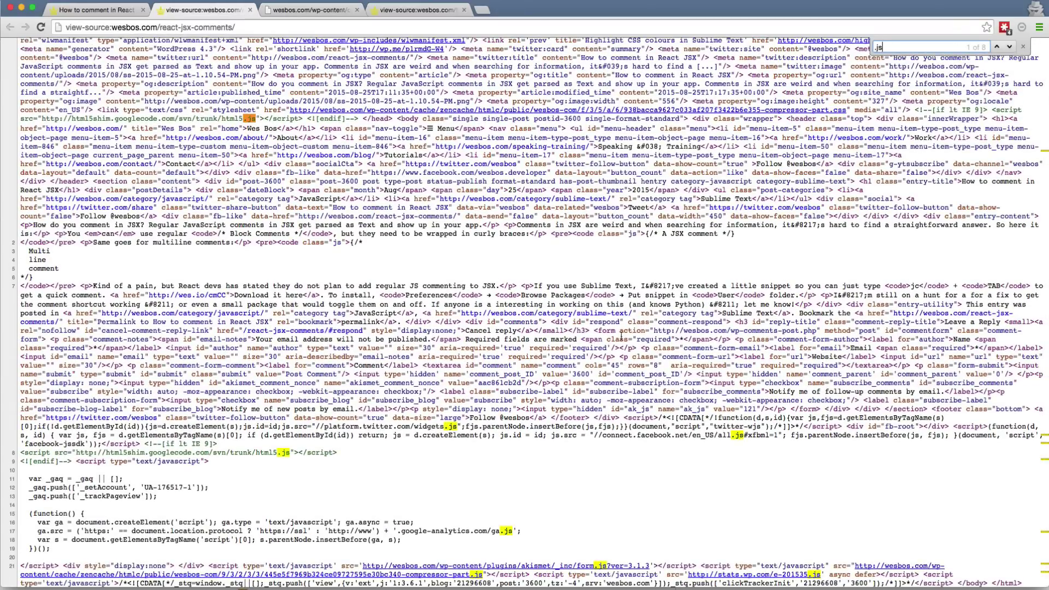
{"action": "scroll", "coordinate": [447, 368], "scroll_direction": "down", "scroll_amount": 2}
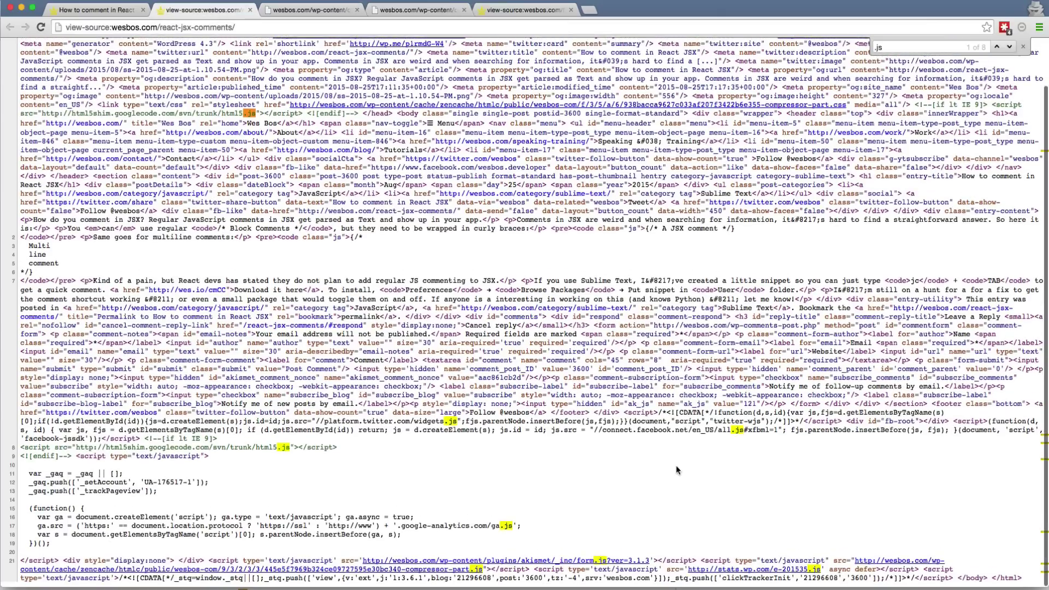
{"action": "scroll", "coordinate": [676, 466], "scroll_direction": "up", "scroll_amount": 1}
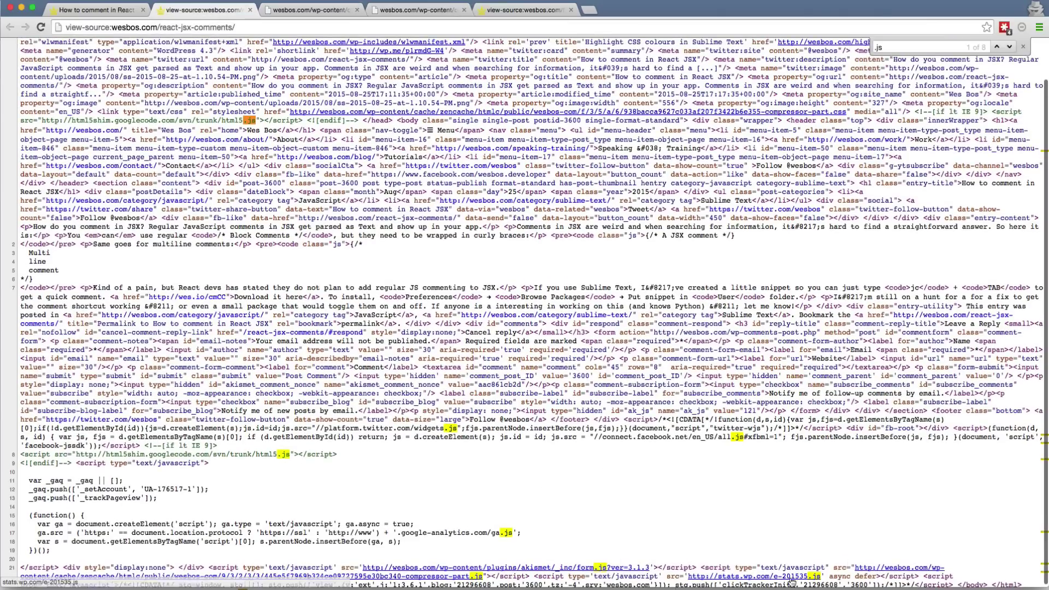
{"action": "scroll", "coordinate": [667, 579], "scroll_direction": "up", "scroll_amount": 1}
{"action": "left_click_drag", "start_coordinate": [665, 578], "coordinate": [597, 578]}
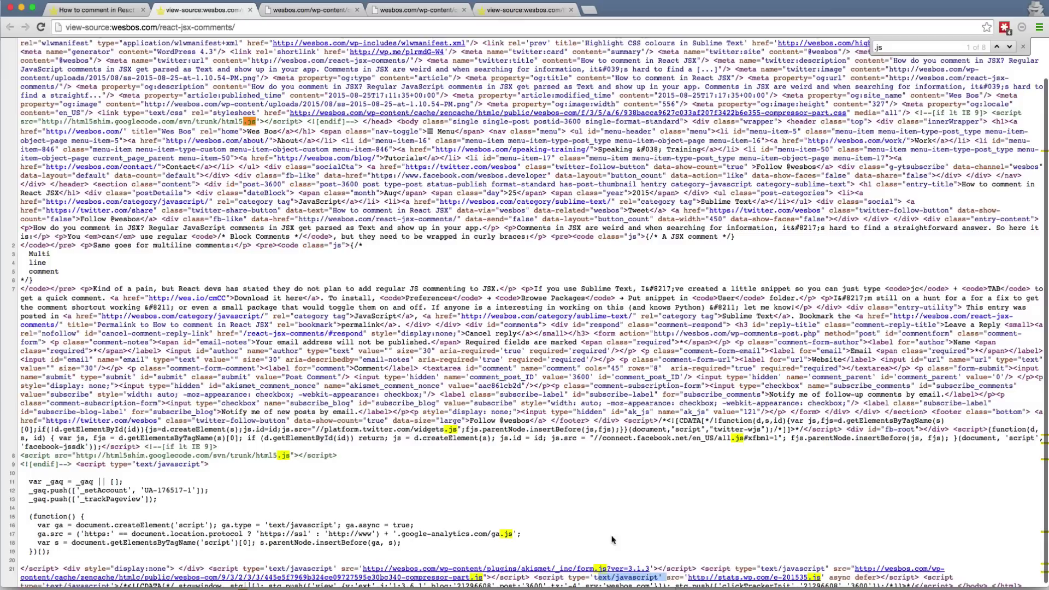
{"action": "left_click", "coordinate": [612, 540]}
{"action": "scroll", "coordinate": [635, 493], "scroll_direction": "down", "scroll_amount": 1}
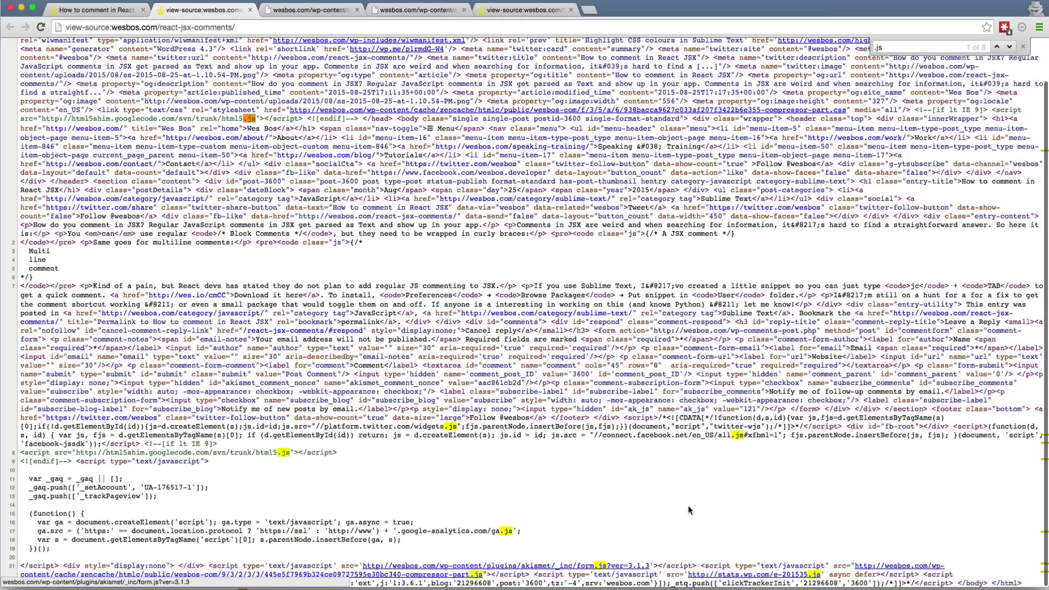
{"action": "scroll", "coordinate": [705, 491], "scroll_direction": "down", "scroll_amount": 1}
{"action": "scroll", "coordinate": [696, 482], "scroll_direction": "up", "scroll_amount": 1}
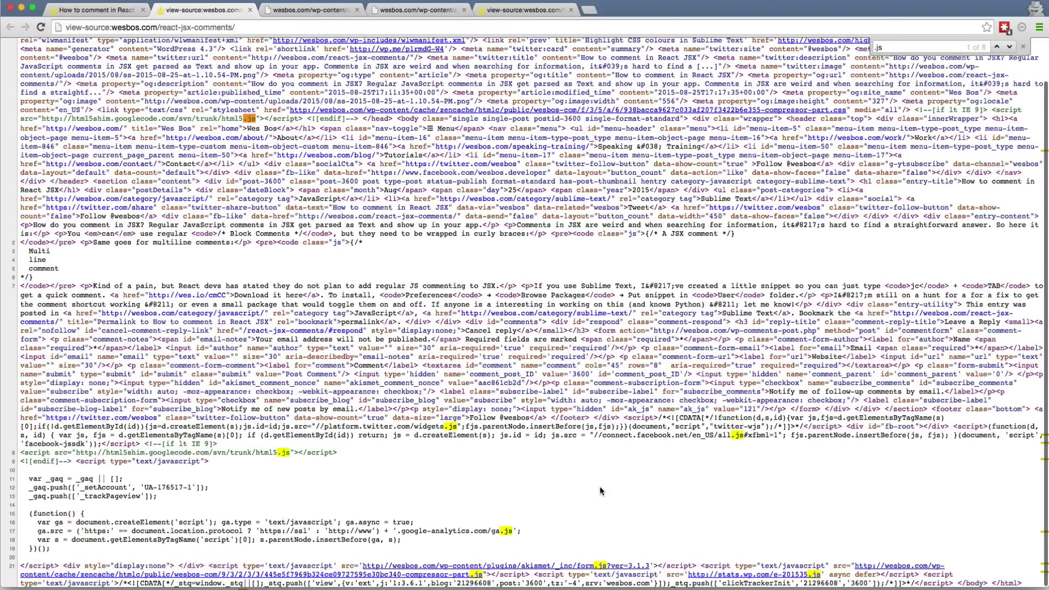
- Back on PageSpeed, point out the 74 mobile score and the Should Fix heading
{"action": "left_click", "coordinate": [85, 11]}
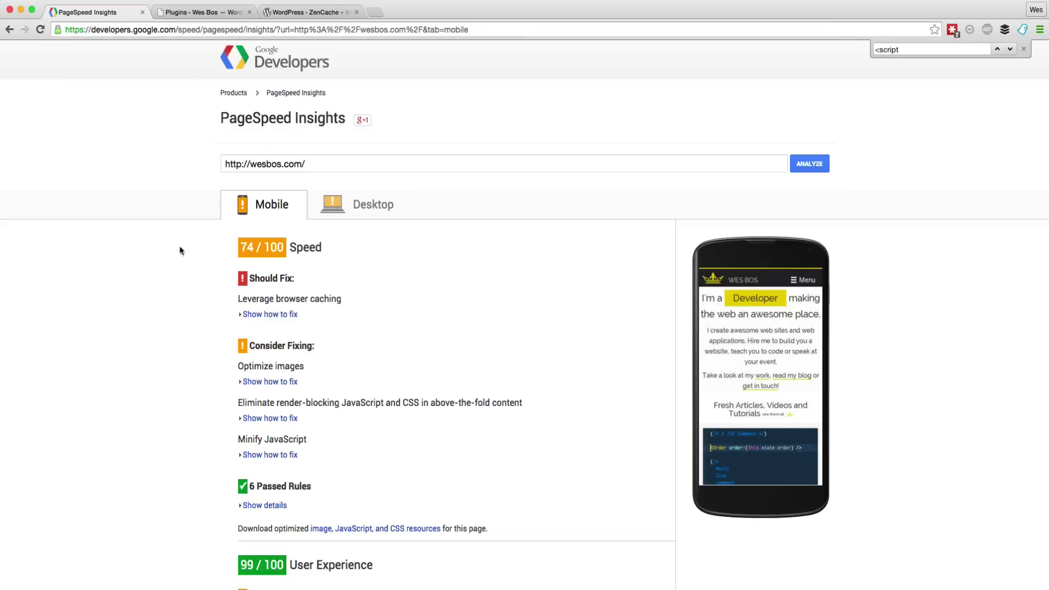
{"action": "left_click_drag", "start_coordinate": [255, 251], "coordinate": [240, 240]}
{"action": "left_click_drag", "start_coordinate": [241, 278], "coordinate": [305, 279]}
{"action": "left_click", "coordinate": [279, 320]}
- Expand the Leverage browser caching details and read its maximum-age explanation
{"action": "left_click", "coordinate": [279, 320]}
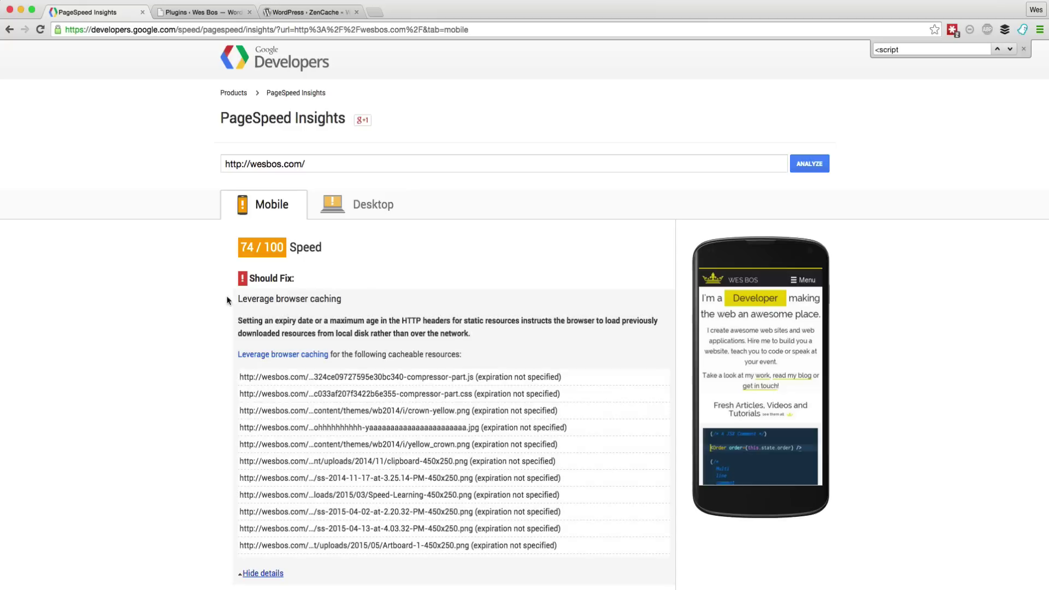
{"action": "double_click", "coordinate": [325, 300]}
{"action": "left_click", "coordinate": [335, 322]}
{"action": "left_click_drag", "start_coordinate": [317, 320], "coordinate": [399, 321]}
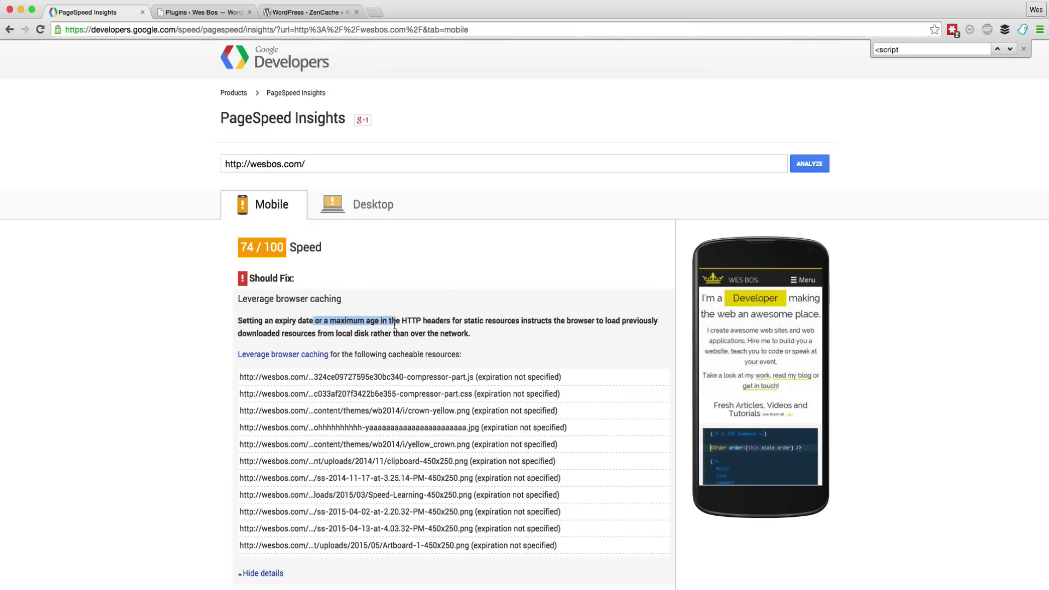
{"action": "left_click", "coordinate": [399, 329]}
{"action": "left_click_drag", "start_coordinate": [493, 333], "coordinate": [458, 322]}
{"action": "left_click", "coordinate": [459, 324]}
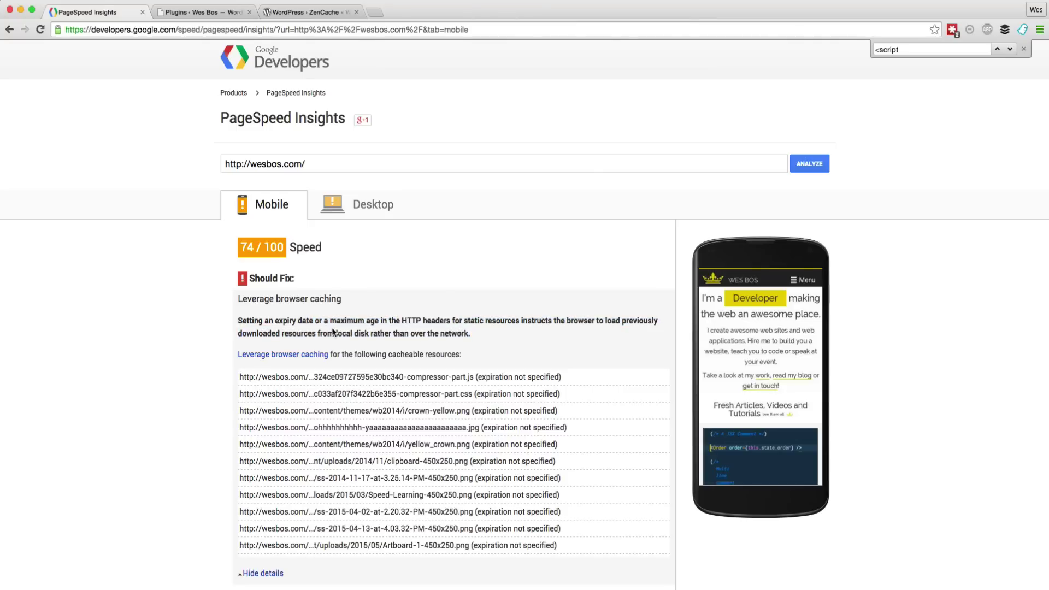
- Scroll through the listed resources whose cache expiration is not specified
{"action": "scroll", "coordinate": [473, 336], "scroll_direction": "down", "scroll_amount": 3}
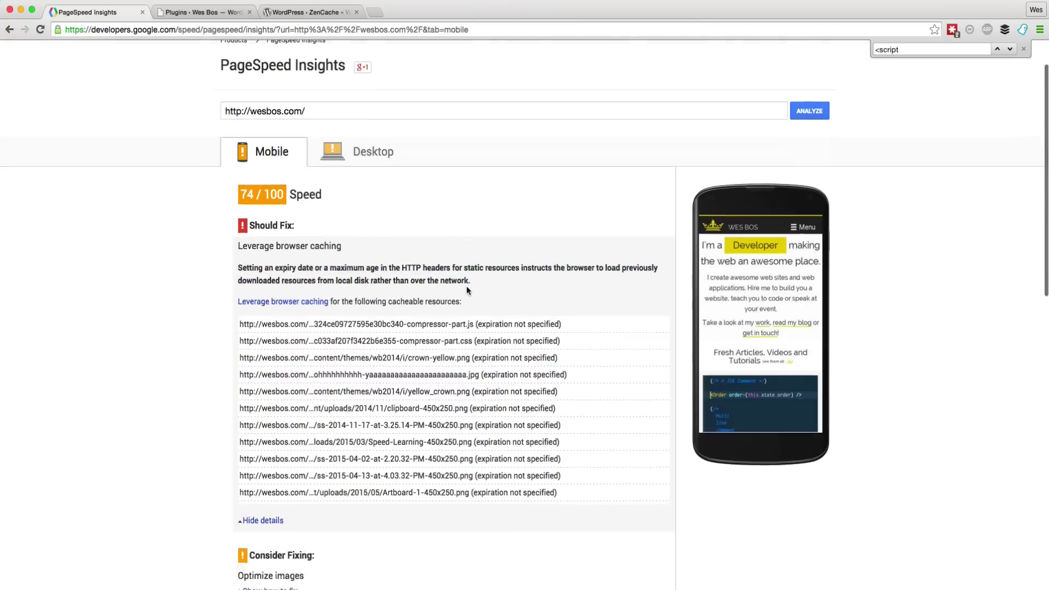
{"action": "scroll", "coordinate": [465, 356], "scroll_direction": "down", "scroll_amount": 2}
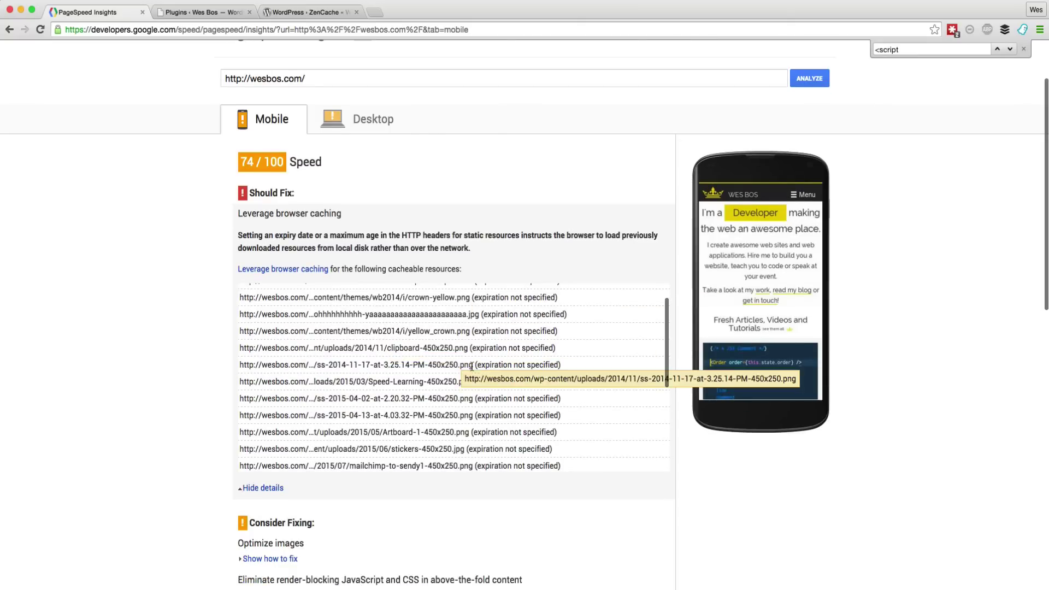
{"action": "scroll", "coordinate": [492, 432], "scroll_direction": "down", "scroll_amount": 4}
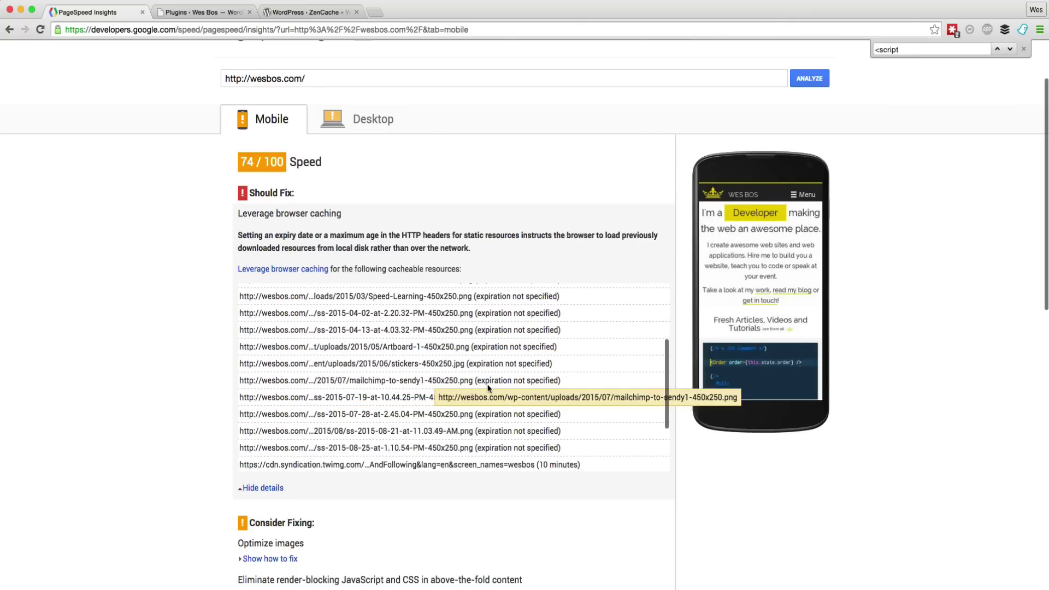
{"action": "scroll", "coordinate": [481, 393], "scroll_direction": "up", "scroll_amount": 8}
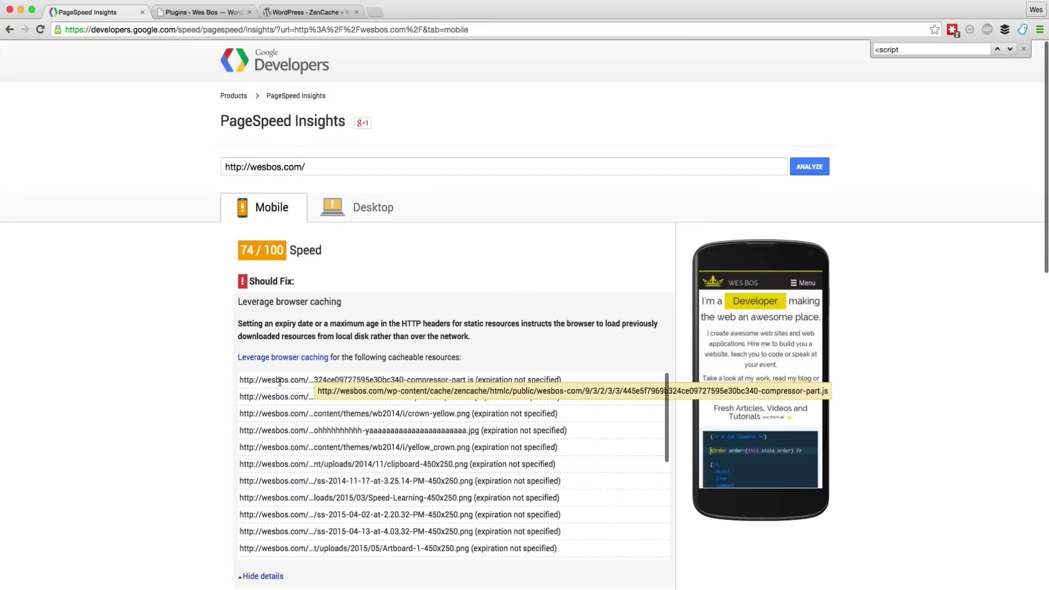
{"action": "scroll", "coordinate": [350, 432], "scroll_direction": "down", "scroll_amount": 10}
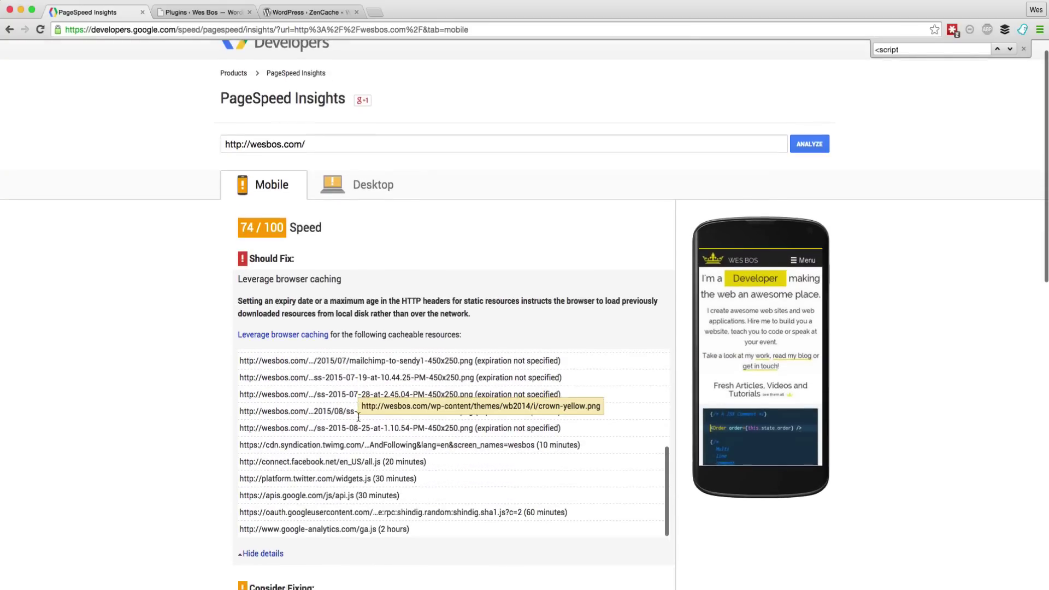
{"action": "scroll", "coordinate": [268, 436], "scroll_direction": "up", "scroll_amount": 8}
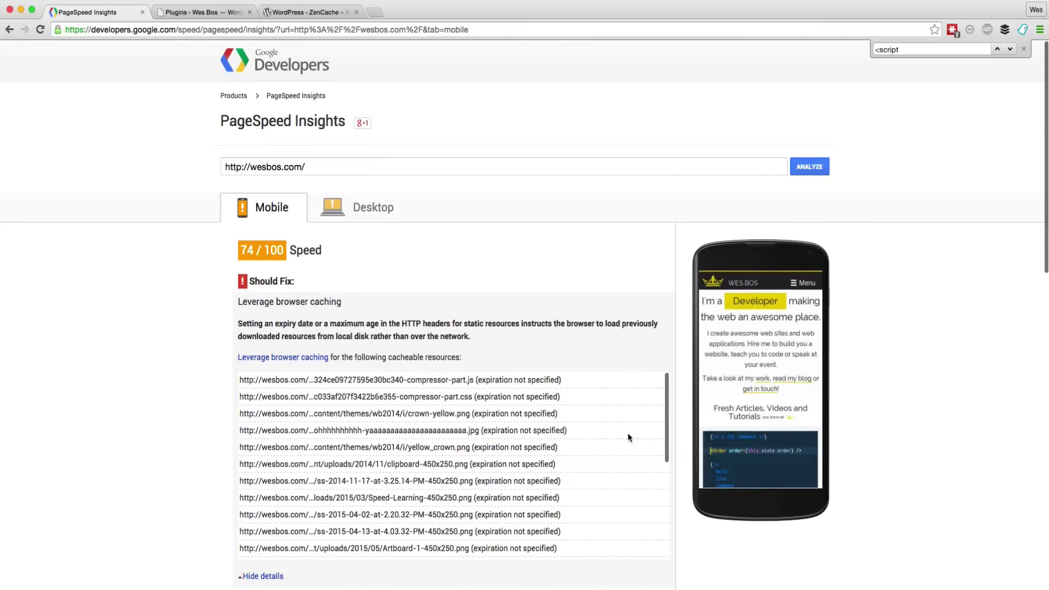
{"action": "left_click_drag", "start_coordinate": [476, 380], "coordinate": [566, 382]}
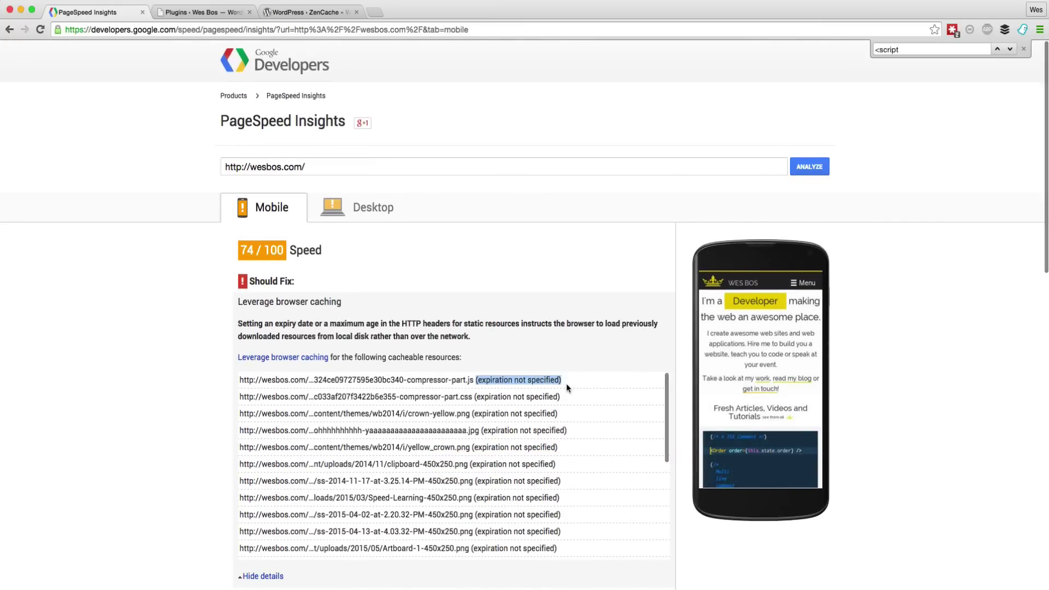
{"action": "left_click", "coordinate": [566, 383]}
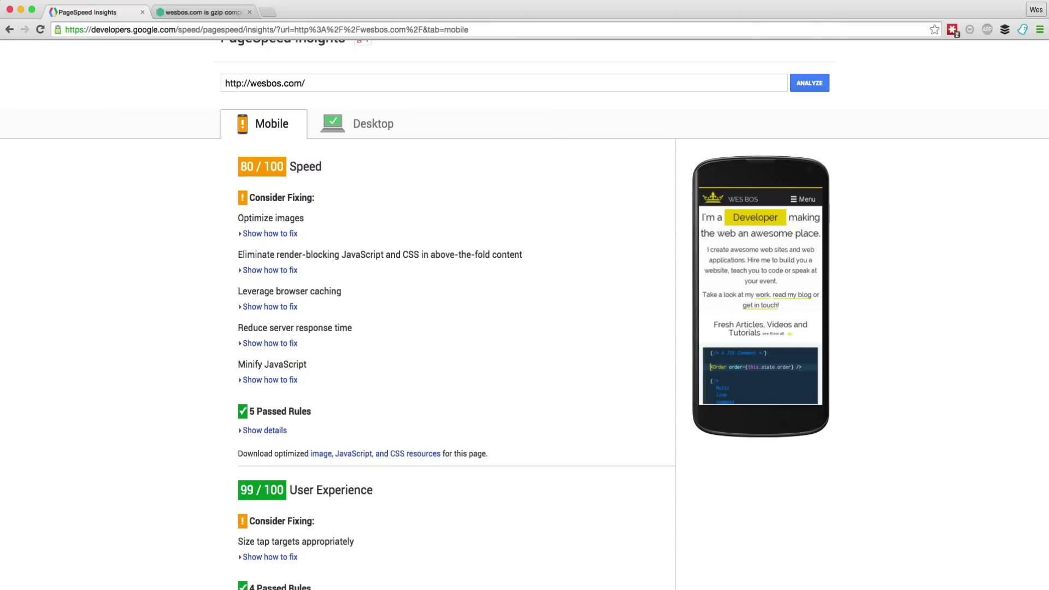
{"action": "key", "text": "super+Tab"}
{"action": "left_click", "coordinate": [859, 253]}
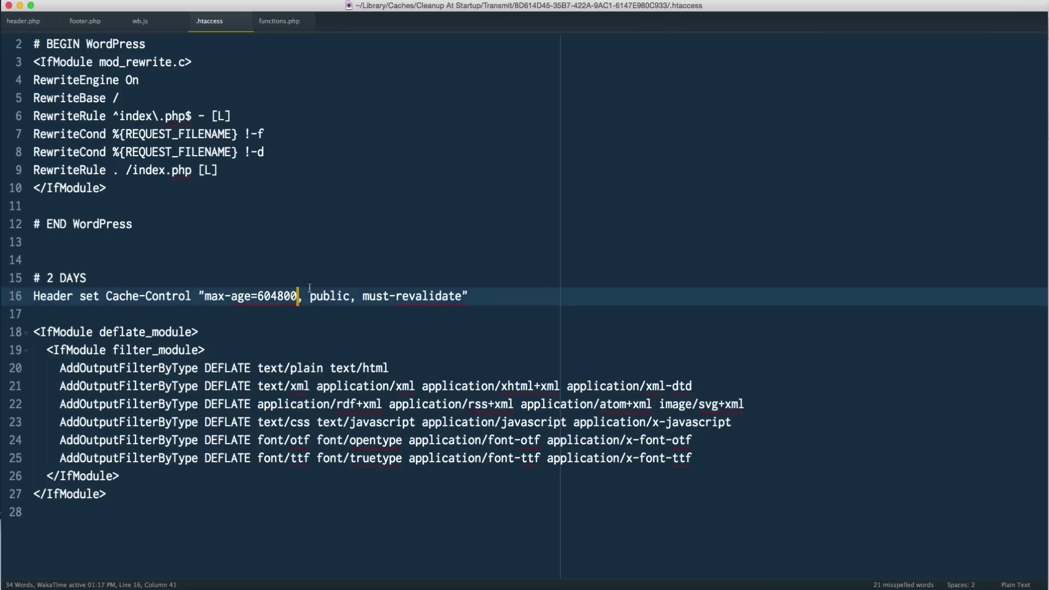
{"action": "left_click", "coordinate": [286, 238]}
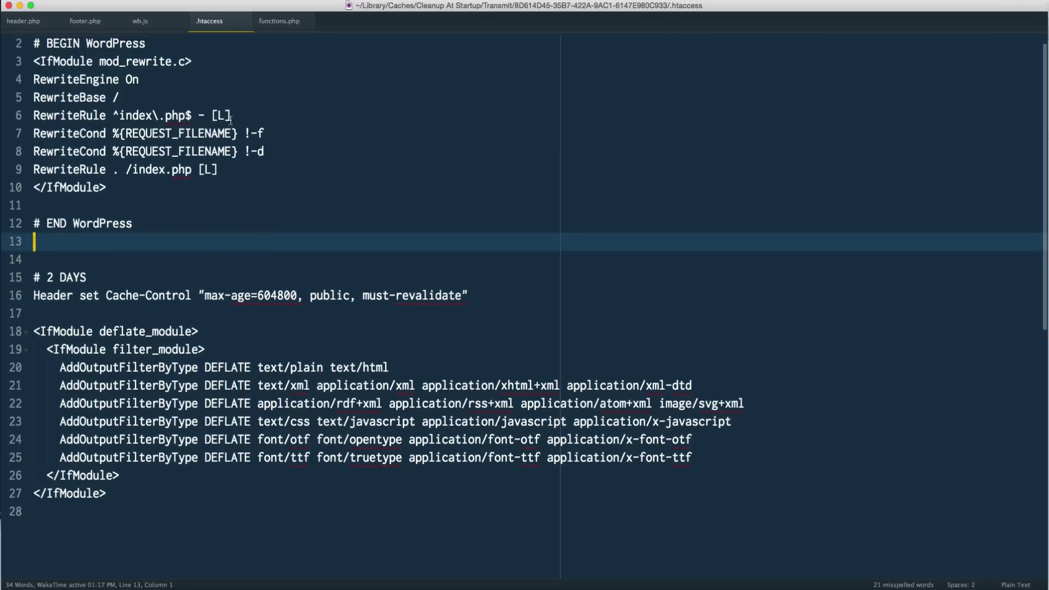
{"action": "scroll", "coordinate": [220, 43], "scroll_direction": "up", "scroll_amount": 1}
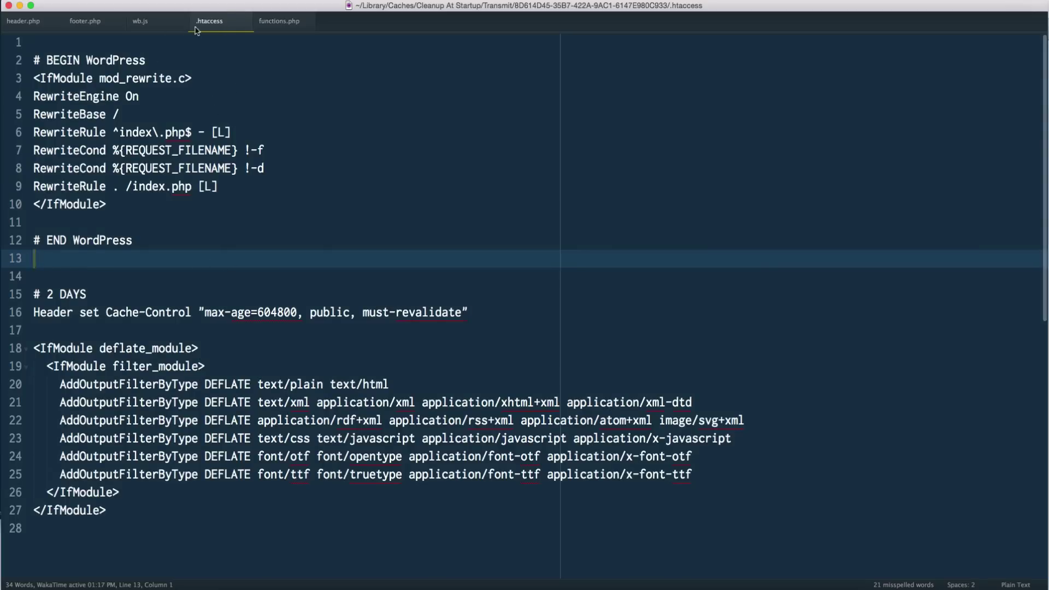
{"action": "left_click", "coordinate": [232, 222]}
{"action": "left_click", "coordinate": [236, 266]}
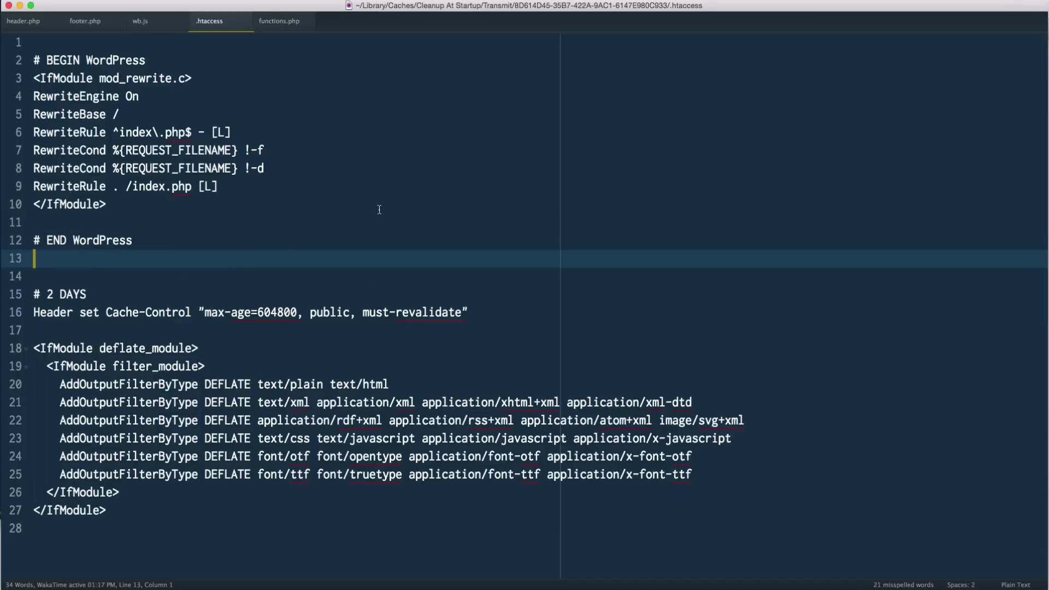
{"action": "key", "text": "Left"}
{"action": "key", "text": "super+shift+Up"}
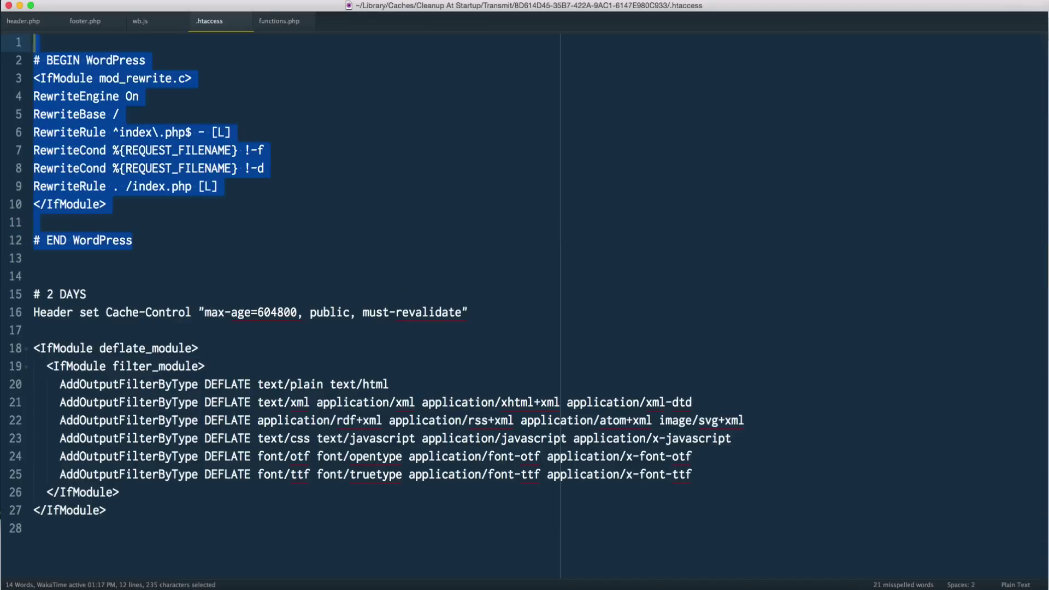
{"action": "left_click", "coordinate": [34, 294]}
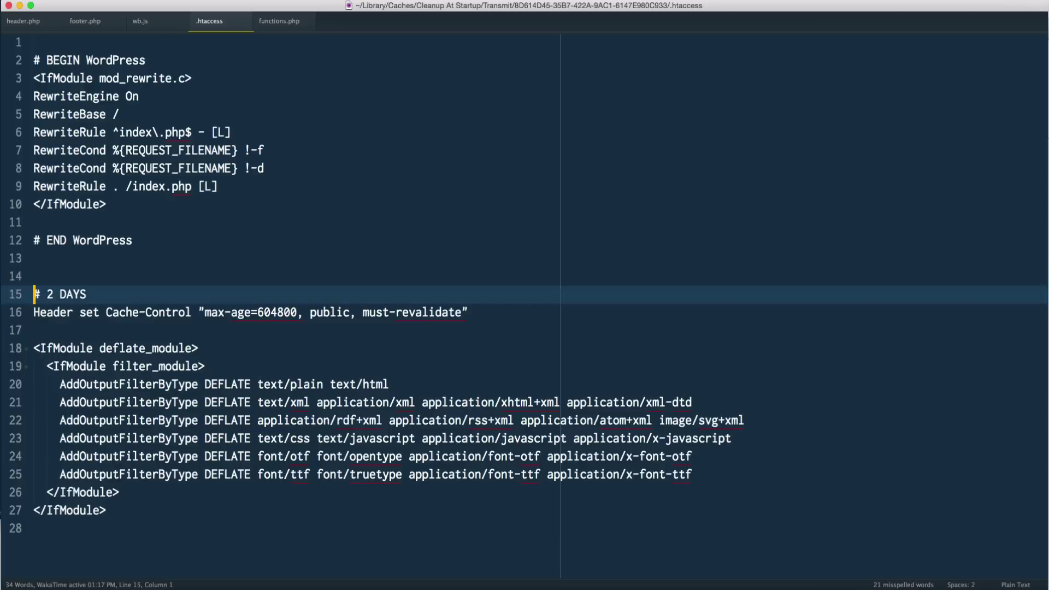
{"action": "key", "text": "Down"}
{"action": "key", "text": "Up"}
{"action": "key", "text": "Down"}
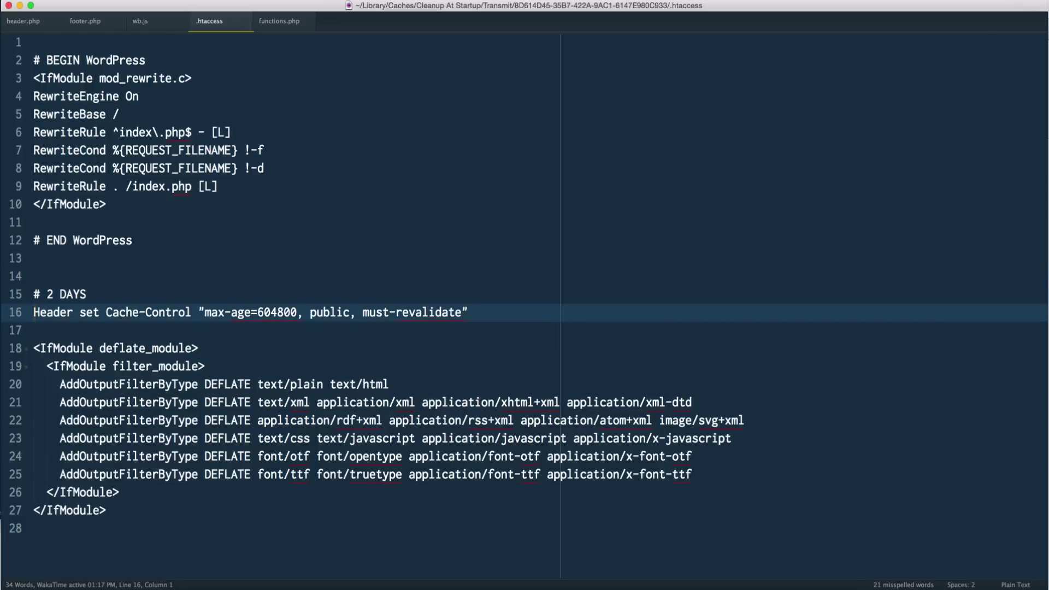
{"action": "key", "text": "alt+shift+Right"}
{"action": "key", "text": "super+Right"}
{"action": "key", "text": "alt+Left"}
{"action": "key", "text": "alt+Left"}
{"action": "key", "text": "alt+Left"}
{"action": "key", "text": "alt+Left"}
{"action": "key", "text": "alt+Left"}
{"action": "key", "text": "alt+Right"}
{"action": "key", "text": "alt+Right"}
{"action": "key", "text": "alt+Left"}
{"action": "key", "text": "Right"}
{"action": "key", "text": "Right"}
{"action": "key", "text": "Right"}
{"action": "key", "text": "alt+Left"}
{"action": "key", "text": "alt+shift+Right"}
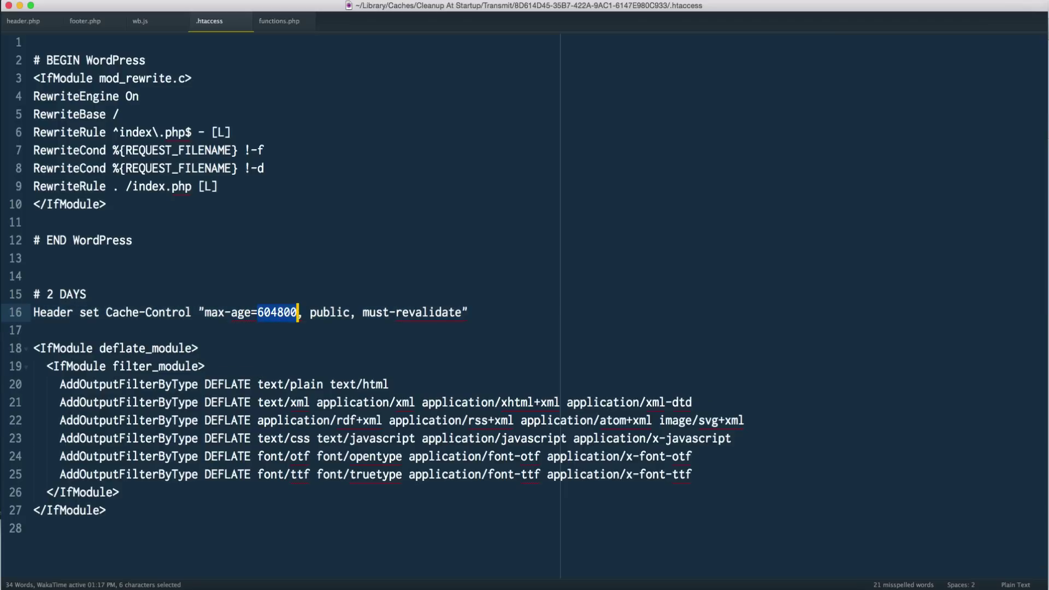
{"action": "key", "text": "Left"}
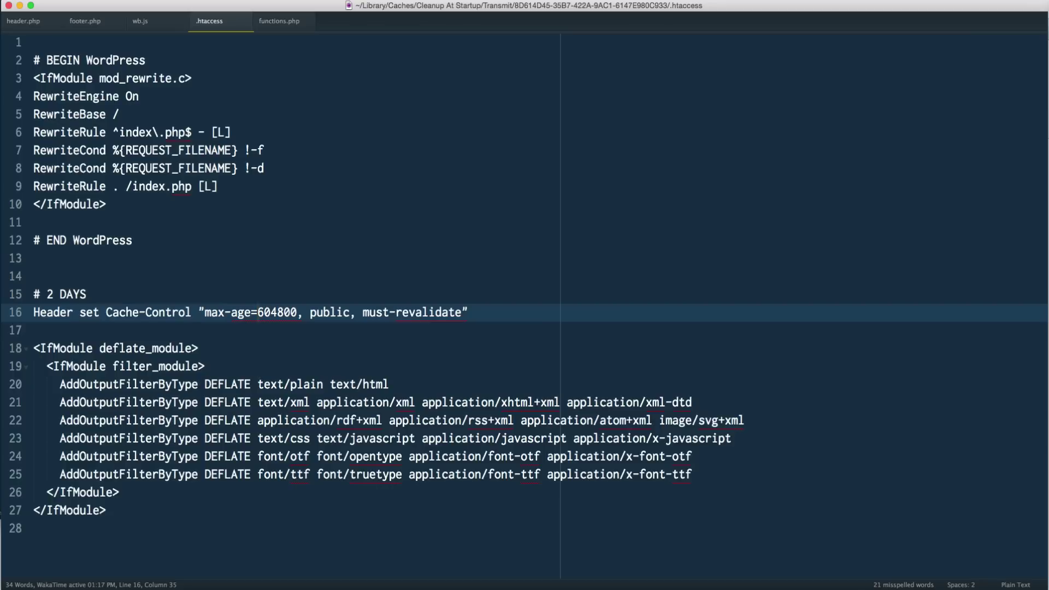
{"action": "key", "text": "super+Tab"}
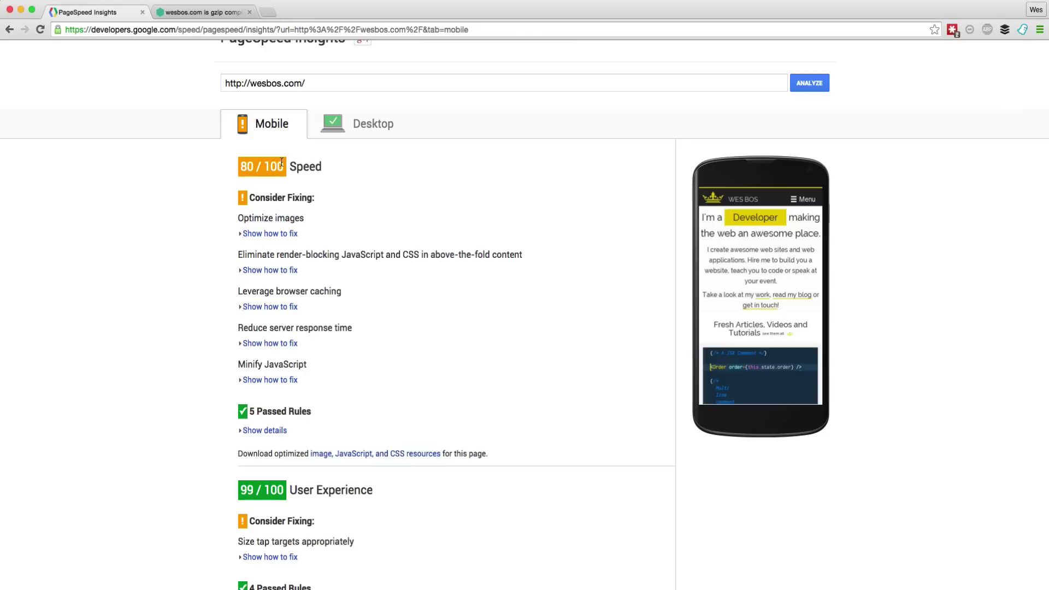
{"action": "key", "text": "super+Tab"}
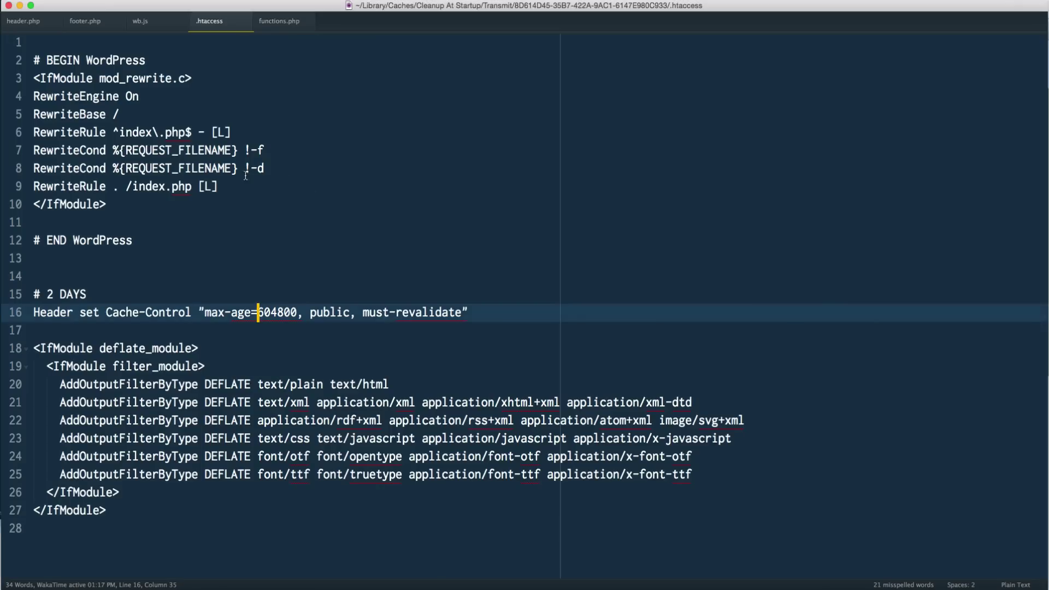
{"action": "scroll", "coordinate": [246, 175], "scroll_direction": "down", "scroll_amount": 3}
{"action": "left_click", "coordinate": [173, 407]}
{"action": "left_click_drag", "start_coordinate": [208, 435], "coordinate": [218, 246]}
- Move to the deflate_module line at the start of line 18 in .htaccess
{"action": "left_click", "coordinate": [451, 279]}
{"action": "key", "text": "Up"}
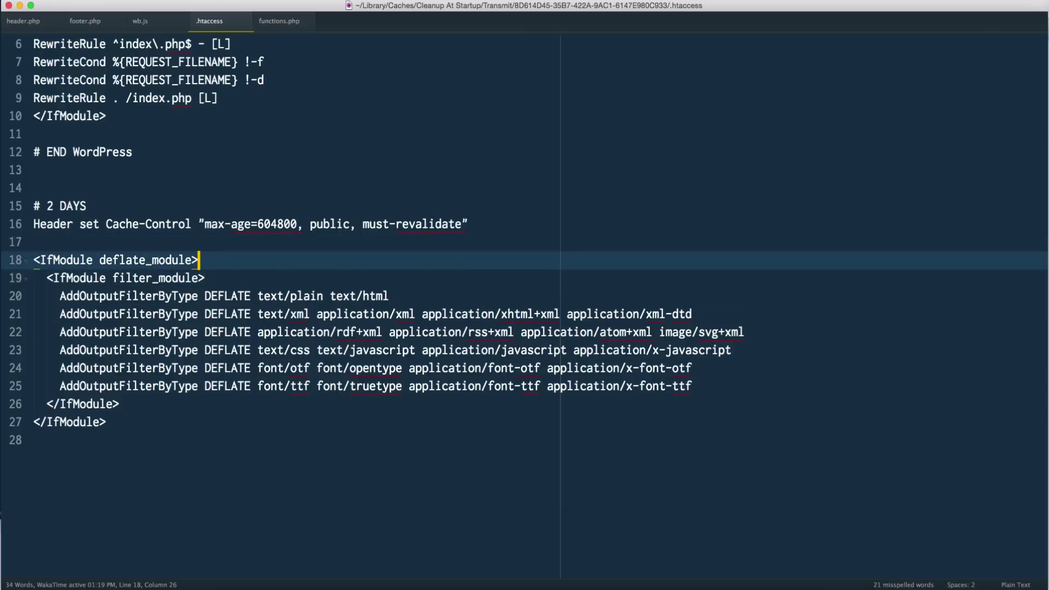
{"action": "left_click", "coordinate": [33, 260]}
- Step through the mod_deflate block, noting the font/otf and font/ttf compression rules
{"action": "key", "text": "super+Tab"}
{"action": "key", "text": "super+Tab"}
{"action": "left_click", "coordinate": [158, 280]}
{"action": "left_click", "coordinate": [137, 366]}
{"action": "left_click", "coordinate": [157, 427]}
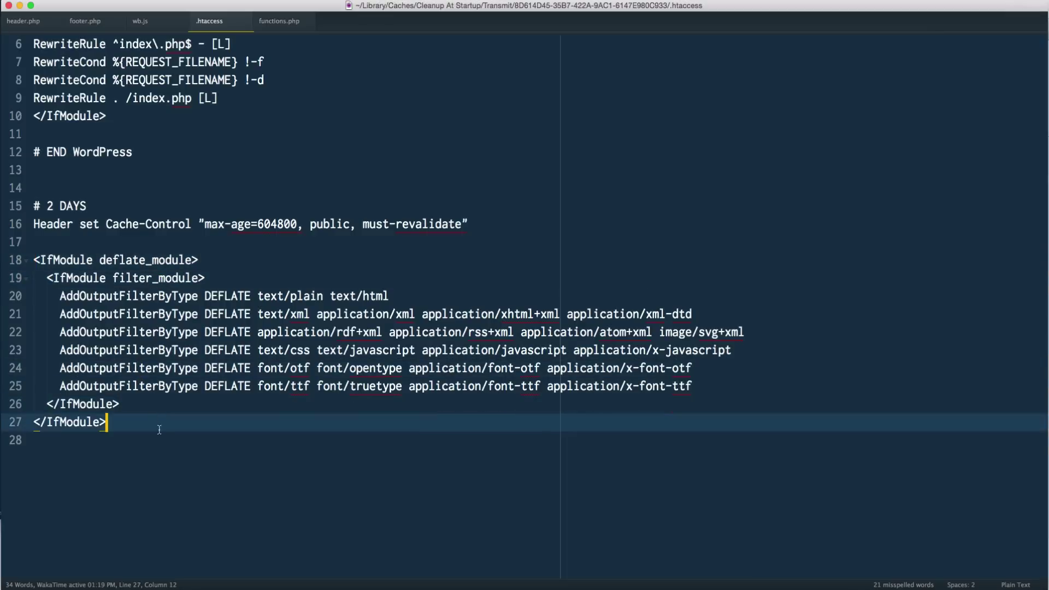
{"action": "left_click", "coordinate": [94, 409]}
{"action": "left_click", "coordinate": [91, 424]}
{"action": "left_click", "coordinate": [94, 369]}
{"action": "left_click", "coordinate": [94, 387]}
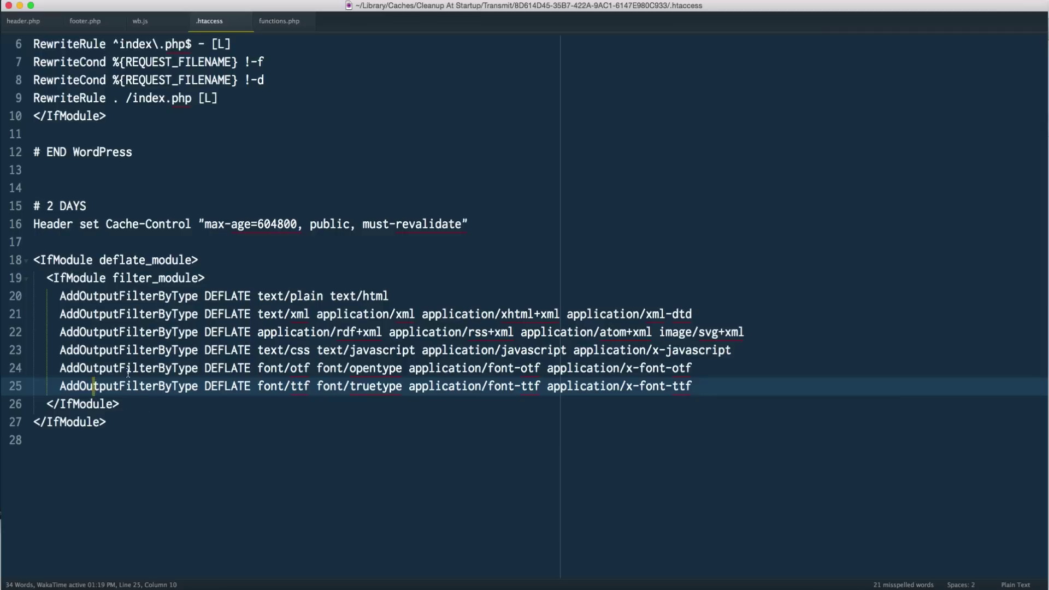
{"action": "key", "text": "super+Tab"}
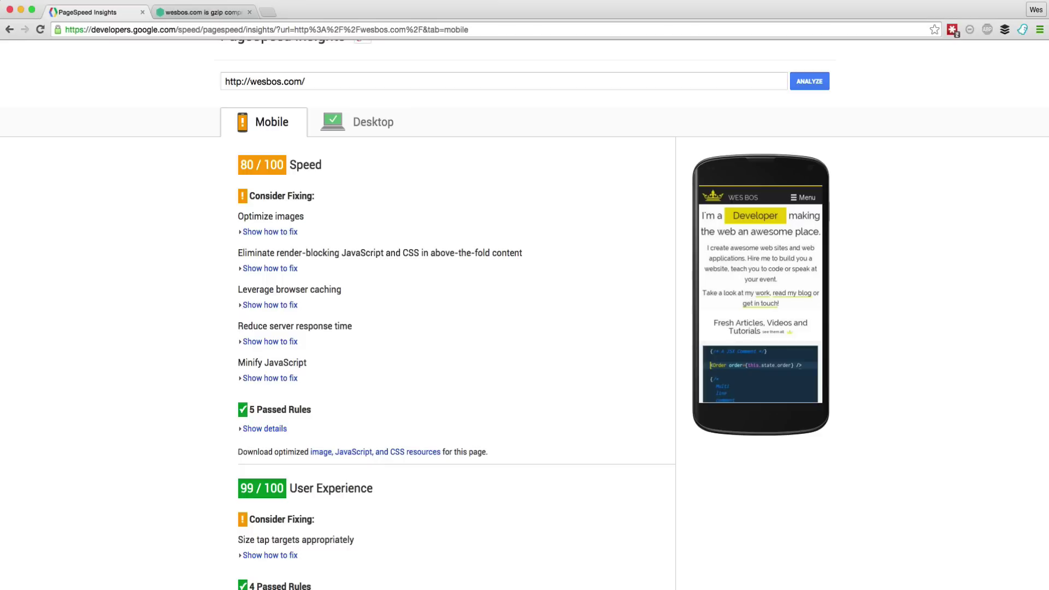
- On the checkgzipcompression.com result, point out the 'You're blessed!' GZIP-enabled heading
{"action": "left_click", "coordinate": [202, 12]}
{"action": "left_click", "coordinate": [121, 29]}
{"action": "double_click", "coordinate": [121, 28]}
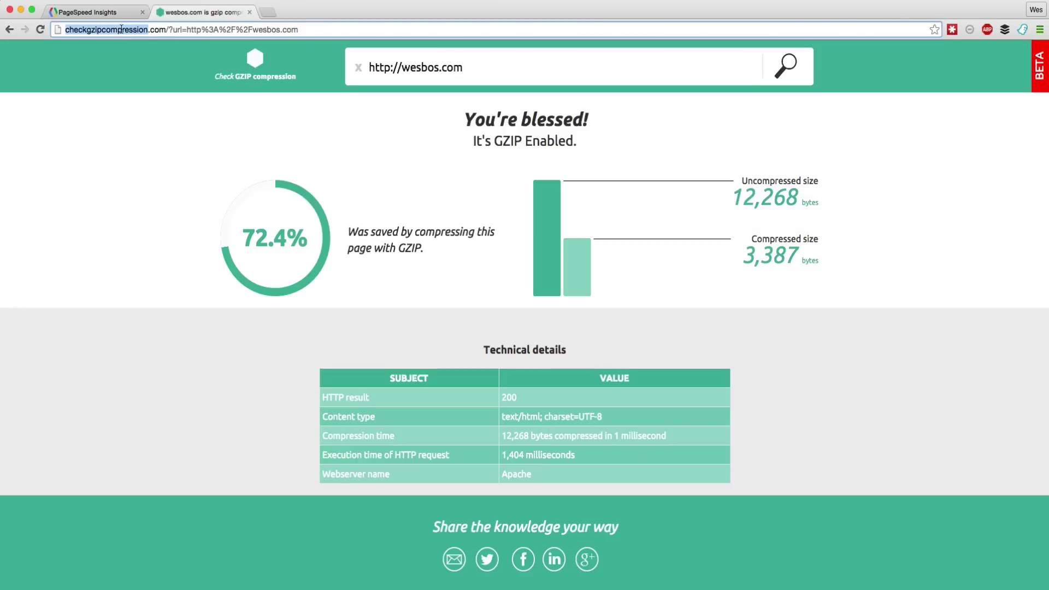
{"action": "left_click", "coordinate": [117, 159]}
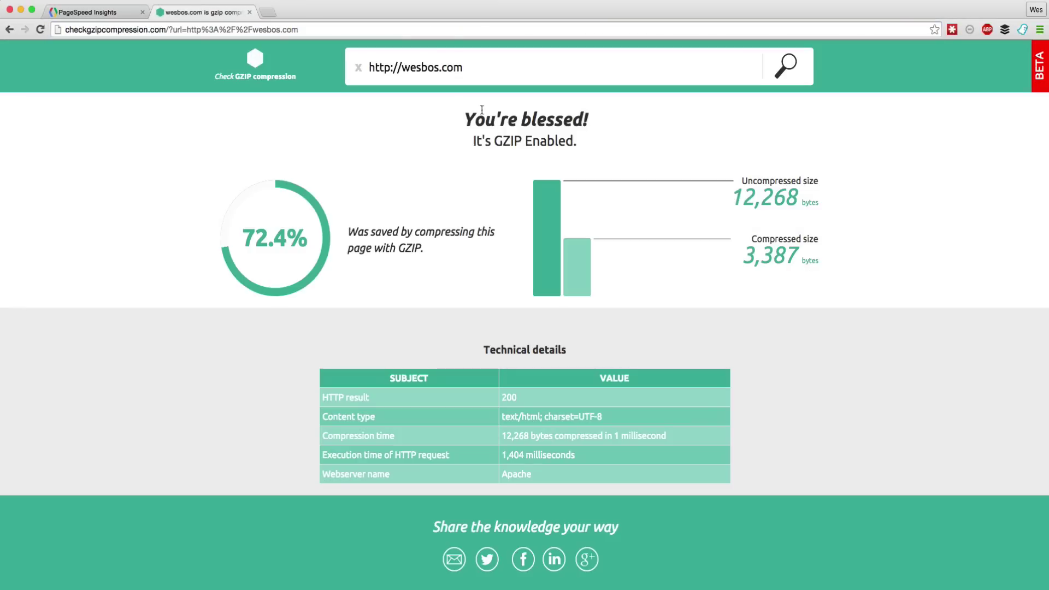
{"action": "left_click_drag", "start_coordinate": [463, 112], "coordinate": [622, 126]}
{"action": "left_click", "coordinate": [621, 127]}
- Highlight the 12,268-byte uncompressed and 3,387-byte compressed sizes
{"action": "left_click_drag", "start_coordinate": [736, 195], "coordinate": [796, 197]}
{"action": "left_click", "coordinate": [772, 296]}
{"action": "left_click_drag", "start_coordinate": [741, 252], "coordinate": [808, 257]}
{"action": "left_click", "coordinate": [774, 268]}
{"action": "mouse_move", "coordinate": [742, 253]}
{"action": "left_mouse_down"}
{"action": "mouse_move", "coordinate": [806, 254]}
{"action": "mouse_move", "coordinate": [746, 250]}
{"action": "left_mouse_up"}
{"action": "left_click", "coordinate": [750, 286]}
- Toggle wesbos.com between Desktop (85/100) and Mobile (80/100) scores, then scroll the mobile report
{"action": "left_click", "coordinate": [131, 13]}
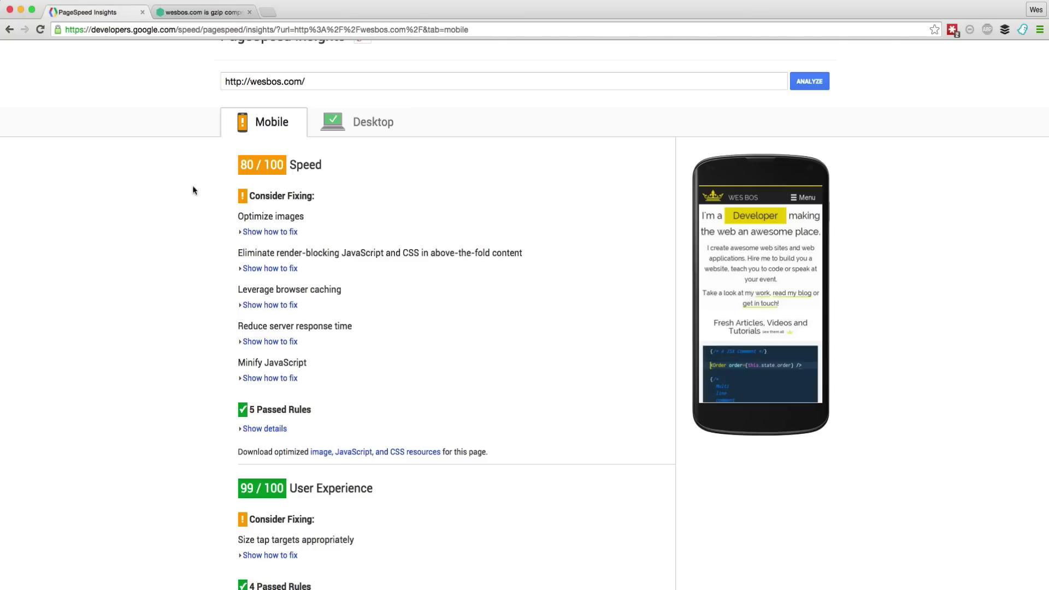
{"action": "left_click", "coordinate": [335, 123]}
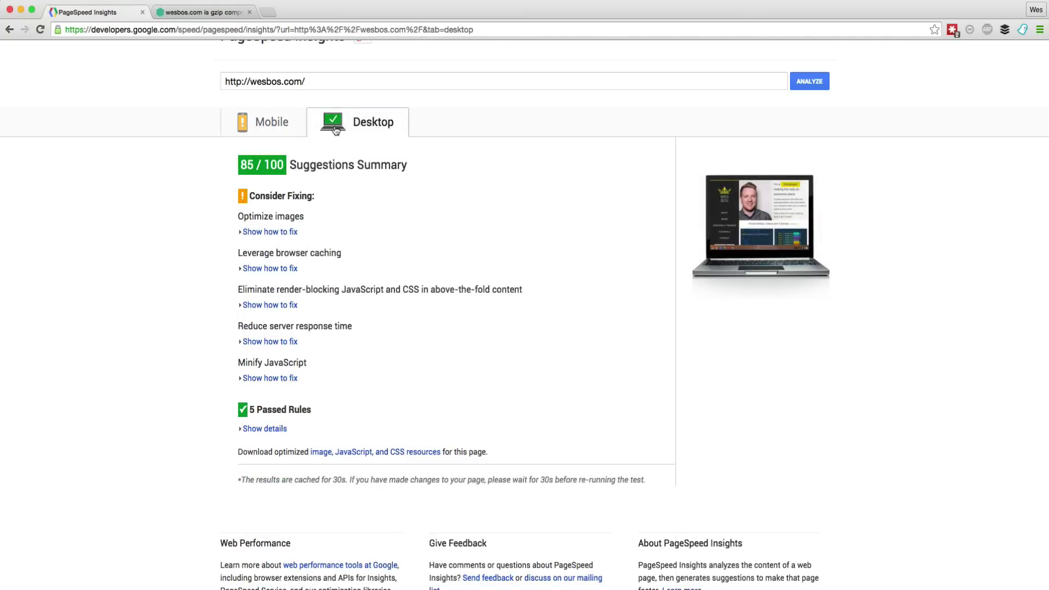
{"action": "left_click", "coordinate": [284, 124]}
{"action": "left_click", "coordinate": [312, 123]}
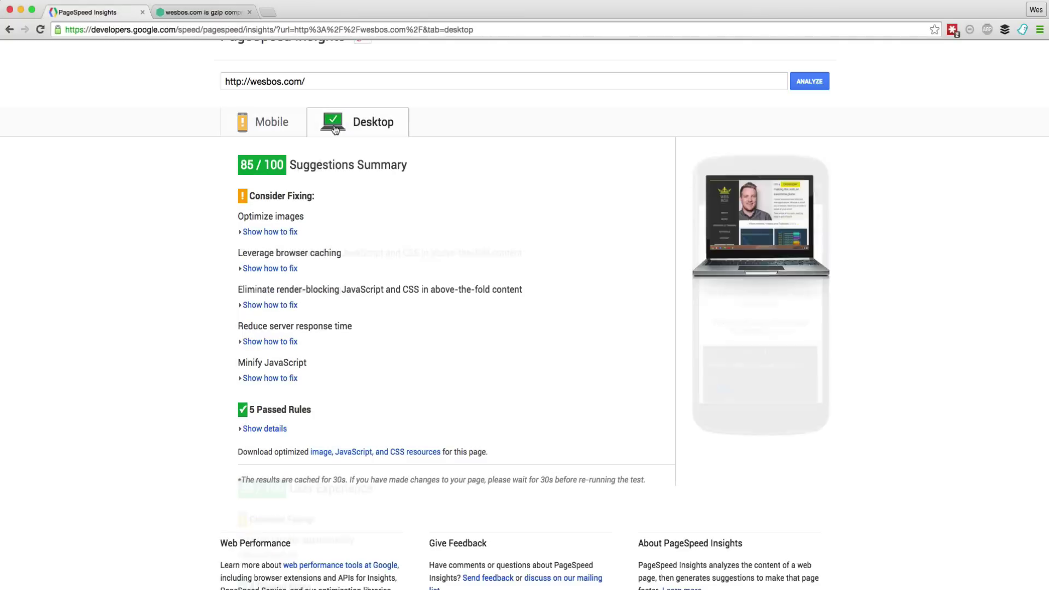
{"action": "left_click", "coordinate": [262, 136]}
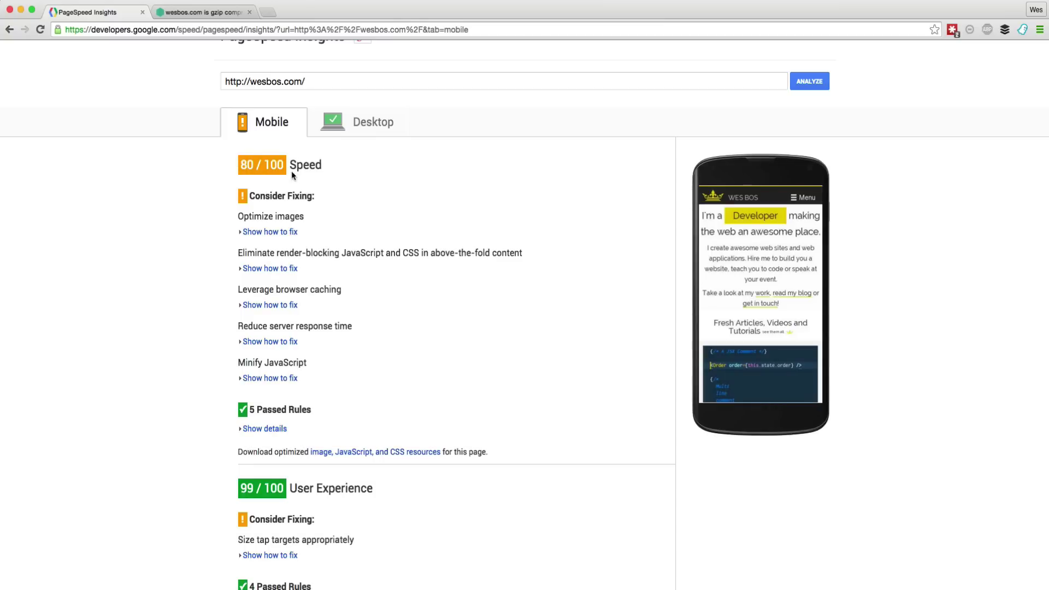
{"action": "scroll", "coordinate": [257, 192], "scroll_direction": "down", "scroll_amount": 1}
{"action": "scroll", "coordinate": [258, 192], "scroll_direction": "down", "scroll_amount": 3}
{"action": "scroll", "coordinate": [263, 320], "scroll_direction": "up", "scroll_amount": 5}
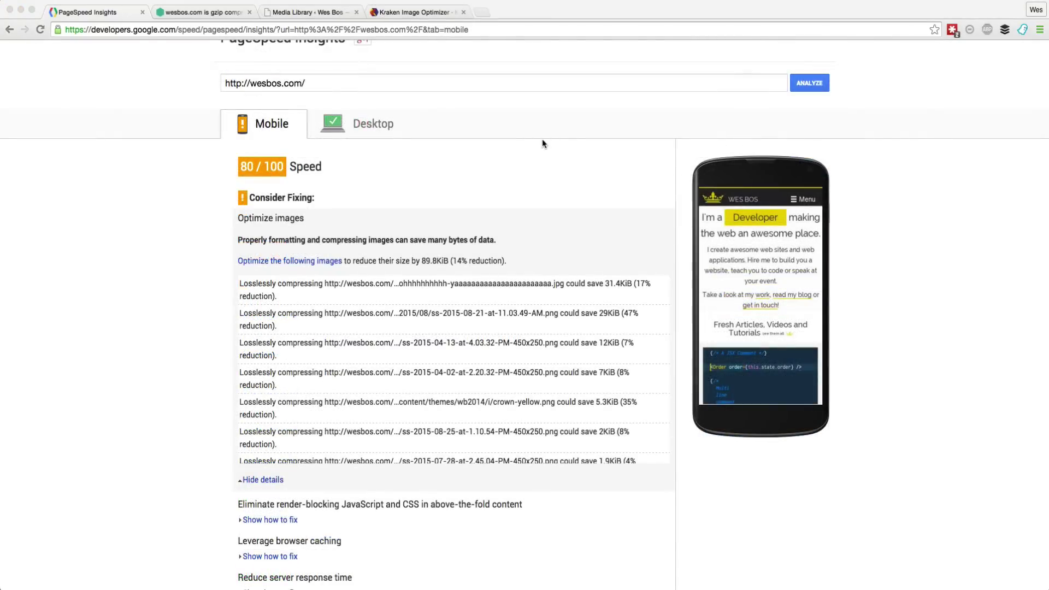
- Review the compressible images, highlighting the second image's 47% saving, then switch to the Kraken.io site
{"action": "scroll", "coordinate": [593, 289], "scroll_direction": "down", "scroll_amount": 2}
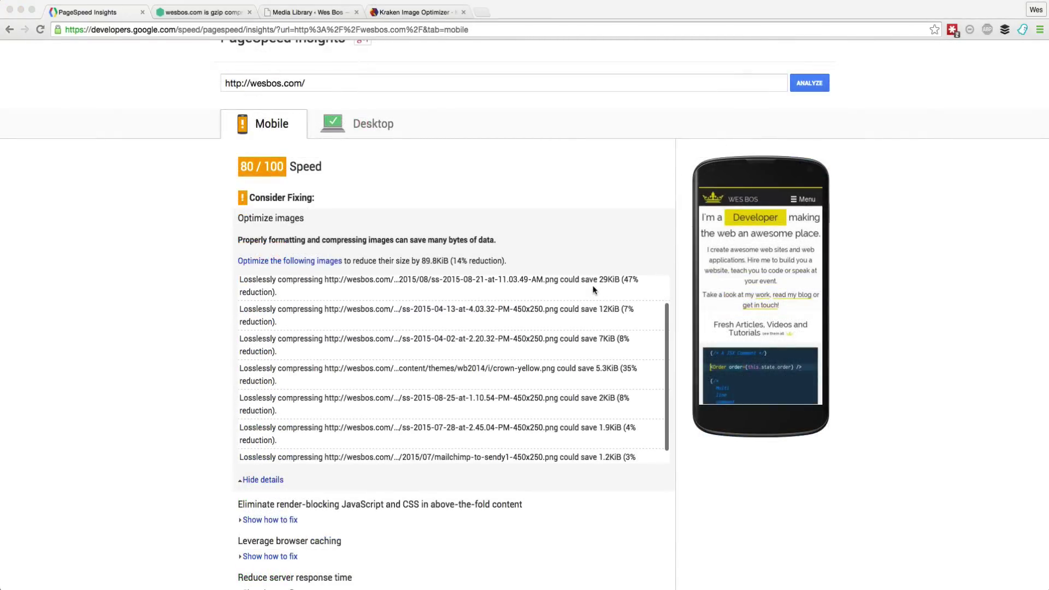
{"action": "scroll", "coordinate": [602, 295], "scroll_direction": "up", "scroll_amount": 4}
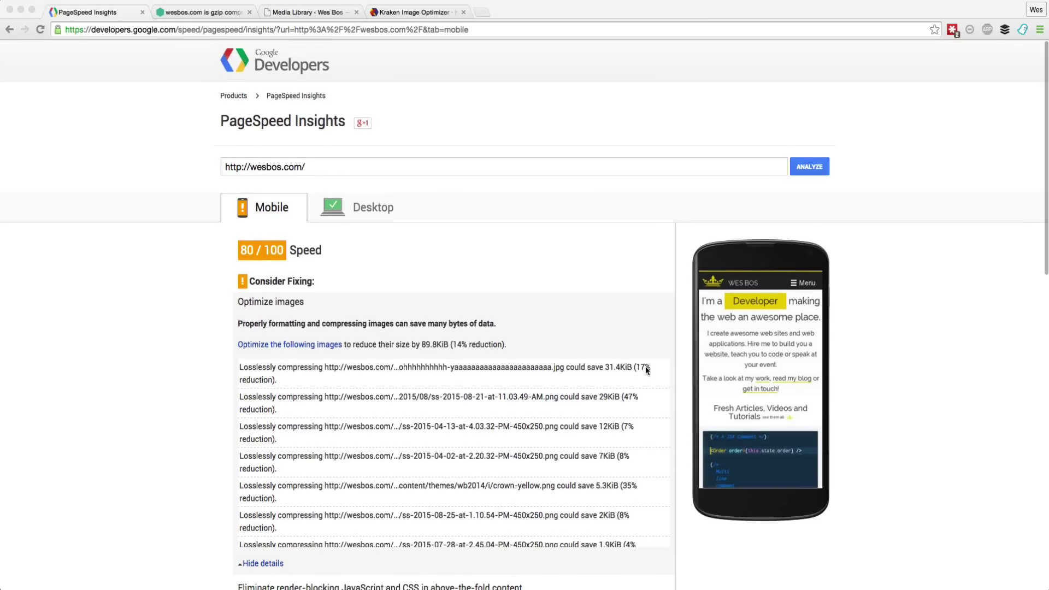
{"action": "left_click", "coordinate": [646, 370]}
{"action": "left_click_drag", "start_coordinate": [638, 397], "coordinate": [635, 426]}
{"action": "scroll", "coordinate": [625, 417], "scroll_direction": "down", "scroll_amount": 2}
{"action": "scroll", "coordinate": [628, 416], "scroll_direction": "up", "scroll_amount": 2}
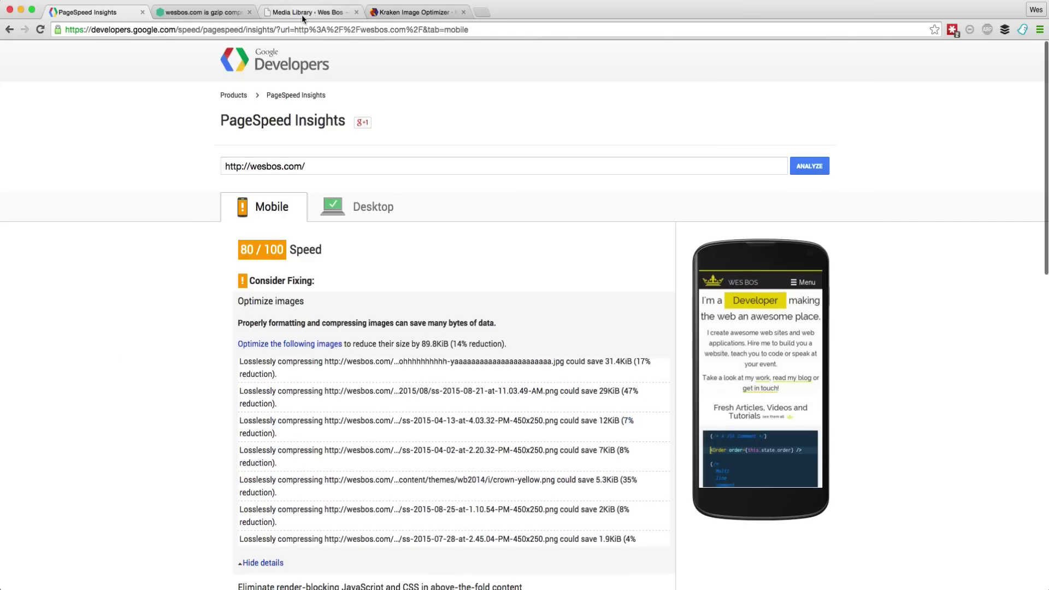
{"action": "left_click", "coordinate": [394, 13]}
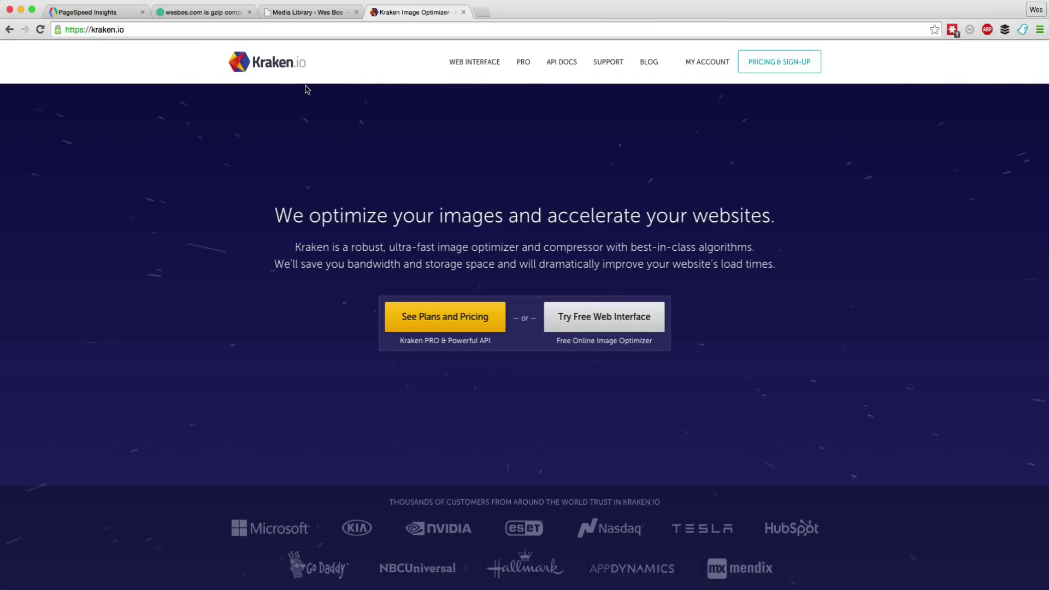
- Check on the Kraken bulk lossy optimization running in the WordPress Media Library
{"action": "left_click", "coordinate": [299, 18]}
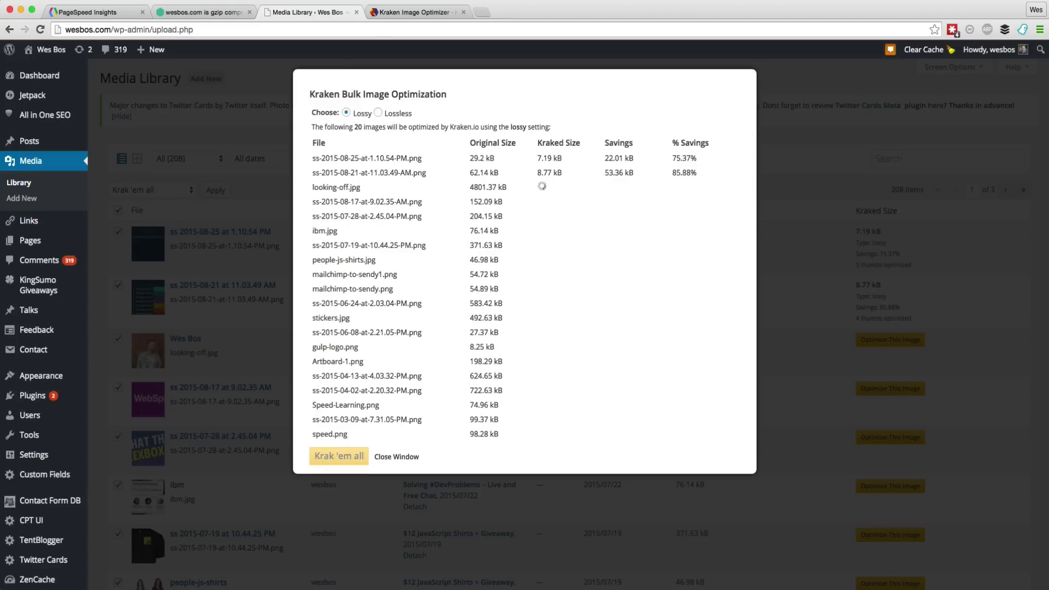
{"action": "left_click", "coordinate": [412, 14]}
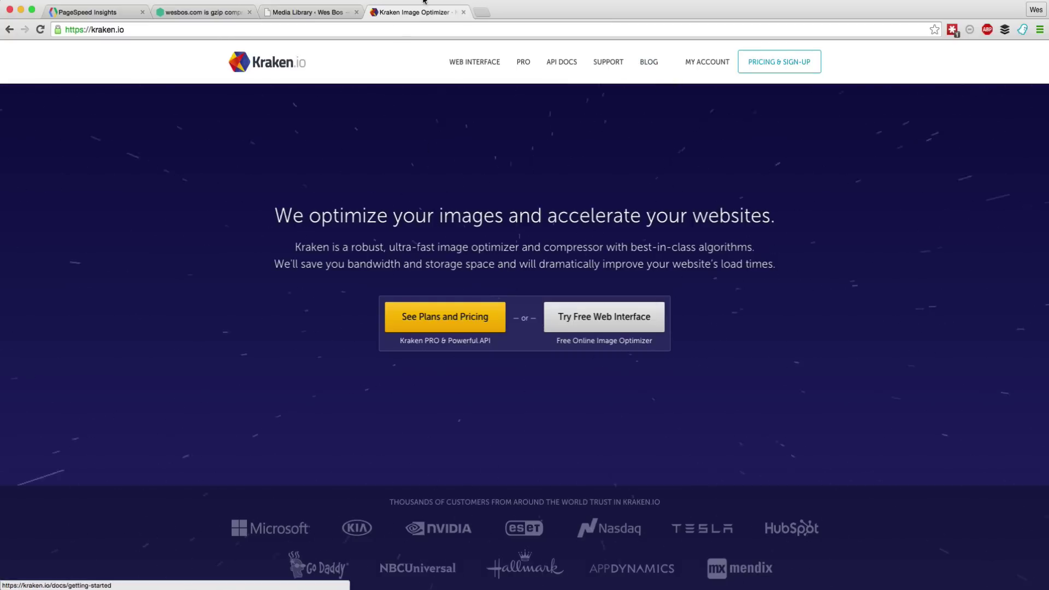
{"action": "left_click", "coordinate": [313, 14]}
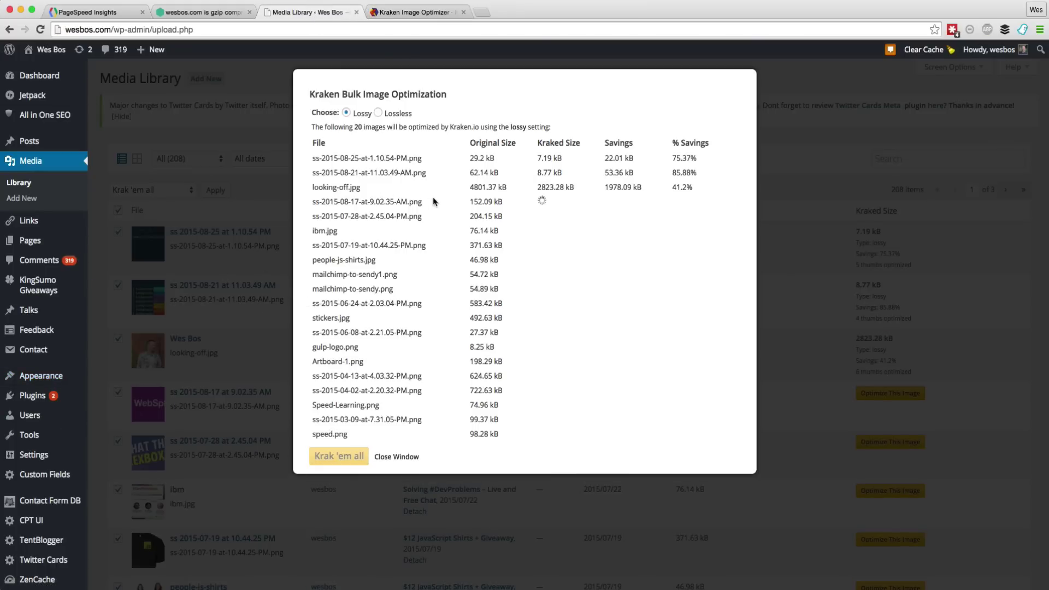
- Highlight the per-file savings of 75.37%, 85.88% and 58.35% as images finish
{"action": "left_click_drag", "start_coordinate": [674, 159], "coordinate": [711, 158]}
{"action": "left_click", "coordinate": [672, 173]}
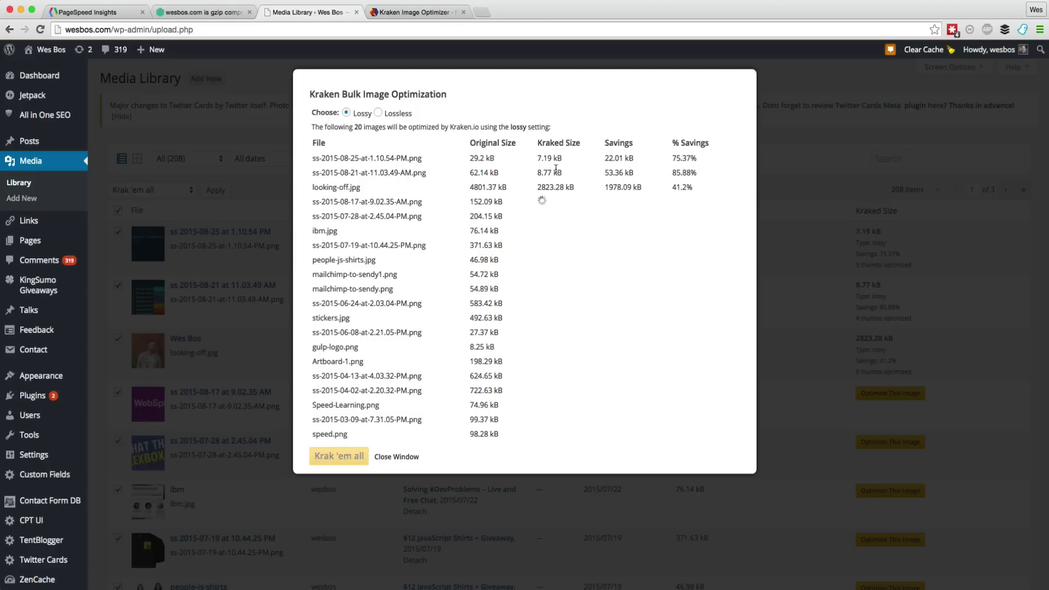
{"action": "left_click_drag", "start_coordinate": [673, 158], "coordinate": [699, 203]}
{"action": "left_click", "coordinate": [680, 188]}
{"action": "left_click", "coordinate": [676, 238]}
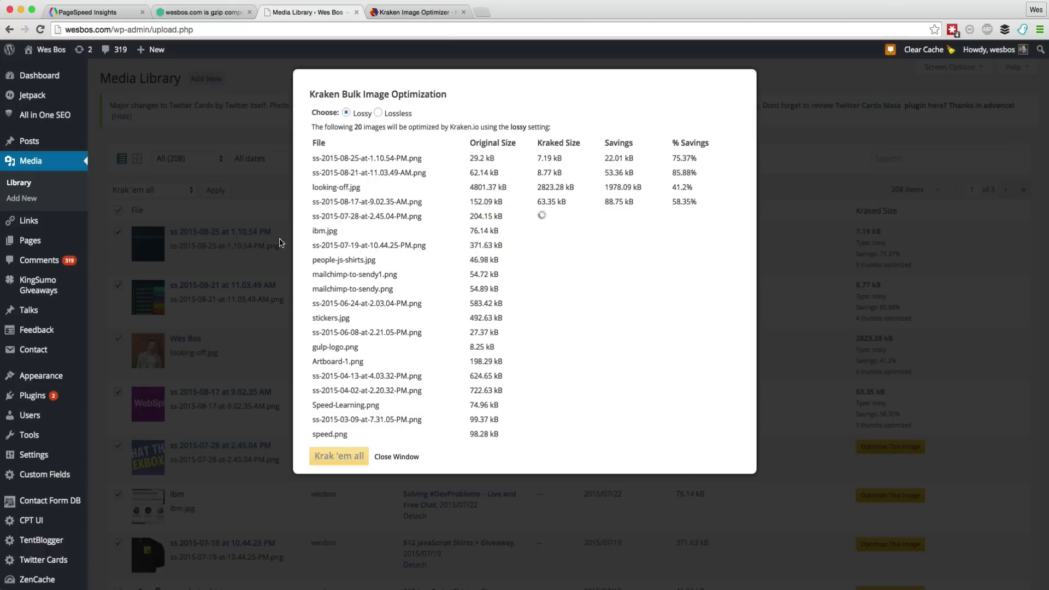
- Back in PageSpeed Insights, scroll the image list and mark the first image's file name
{"action": "left_click", "coordinate": [104, 12]}
{"action": "scroll", "coordinate": [464, 363], "scroll_direction": "down", "scroll_amount": 3}
{"action": "scroll", "coordinate": [432, 349], "scroll_direction": "up", "scroll_amount": 2}
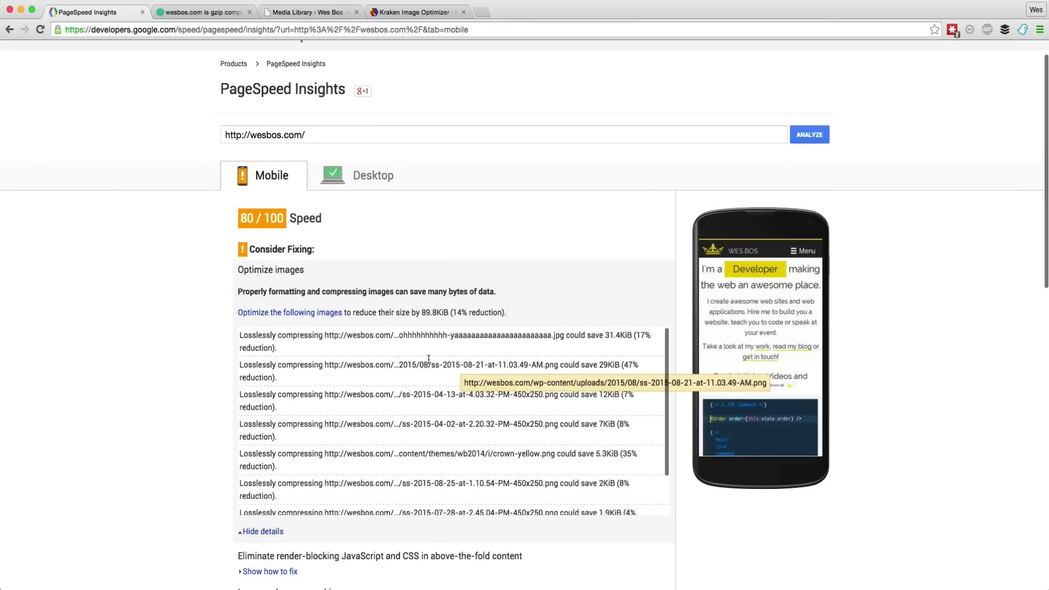
{"action": "left_click_drag", "start_coordinate": [402, 337], "coordinate": [554, 334]}
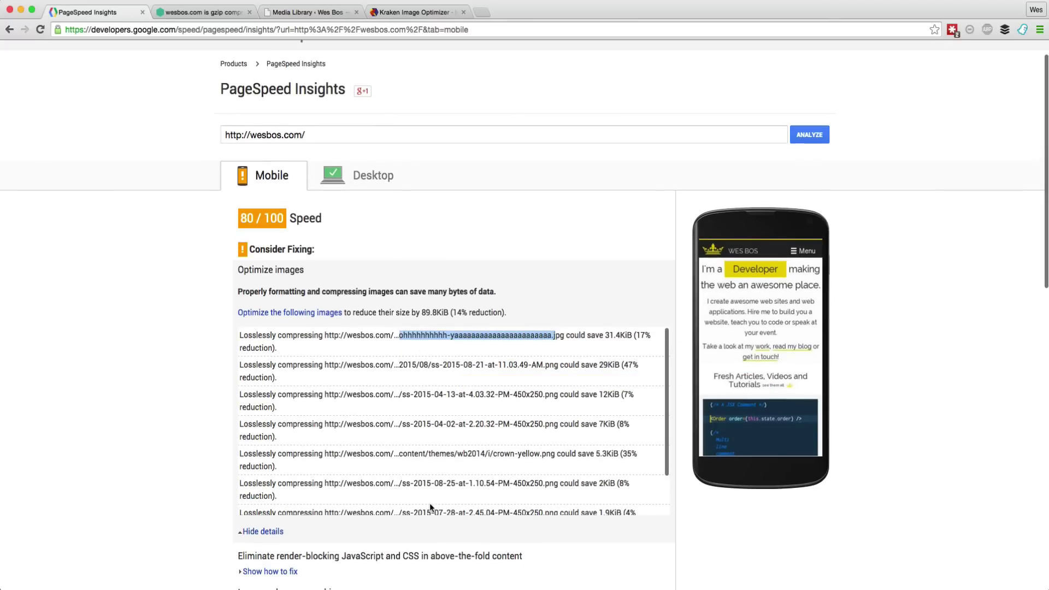
{"action": "scroll", "coordinate": [440, 426], "scroll_direction": "down", "scroll_amount": 2}
{"action": "scroll", "coordinate": [436, 429], "scroll_direction": "up", "scroll_amount": 3}
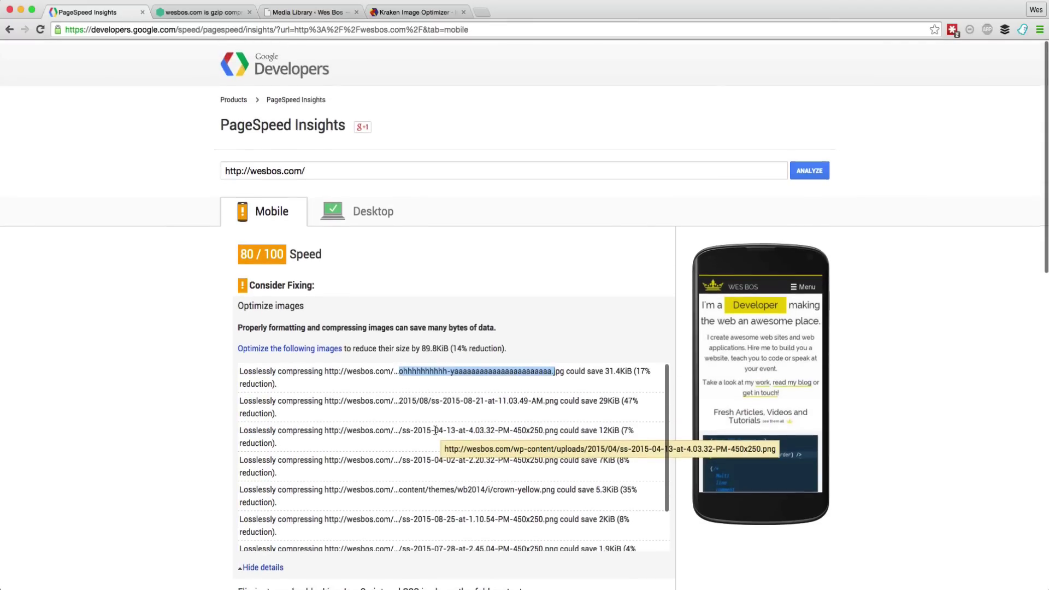
{"action": "scroll", "coordinate": [424, 218], "scroll_direction": "down", "scroll_amount": 1}
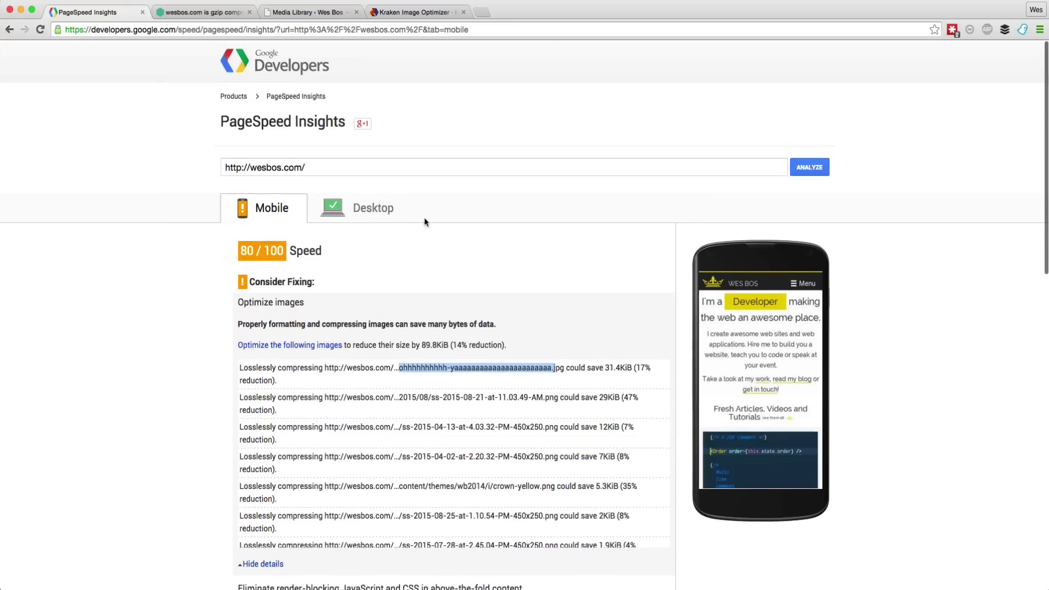
- Open Kraken.io's free web uploader, then return to PageSpeed Insights showing mobile Speed 87/100
{"action": "left_click", "coordinate": [402, 11]}
{"action": "left_click", "coordinate": [607, 330]}
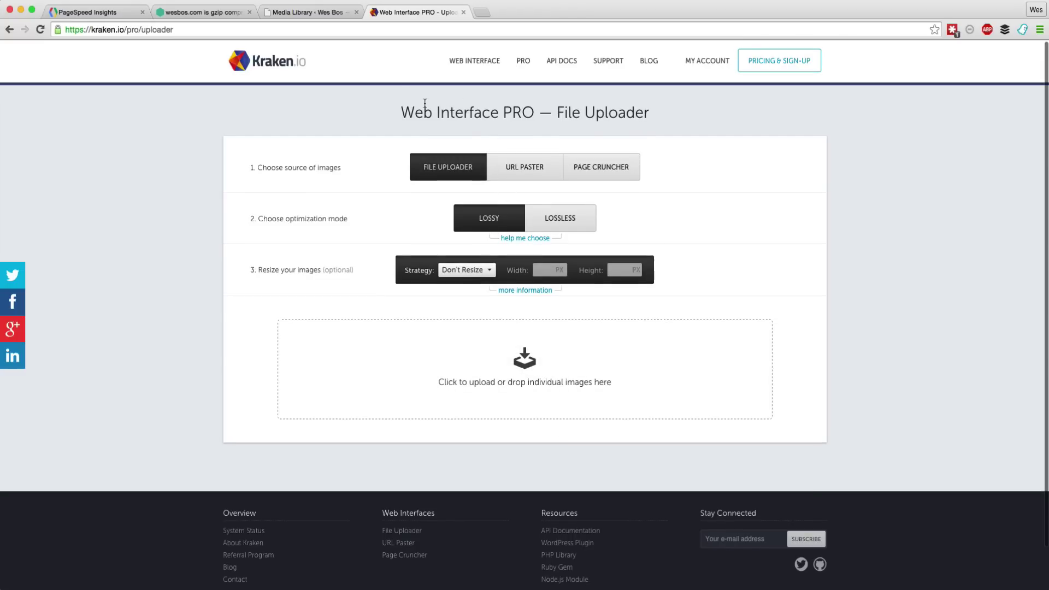
{"action": "left_click", "coordinate": [202, 12]}
{"action": "left_click", "coordinate": [113, 14]}
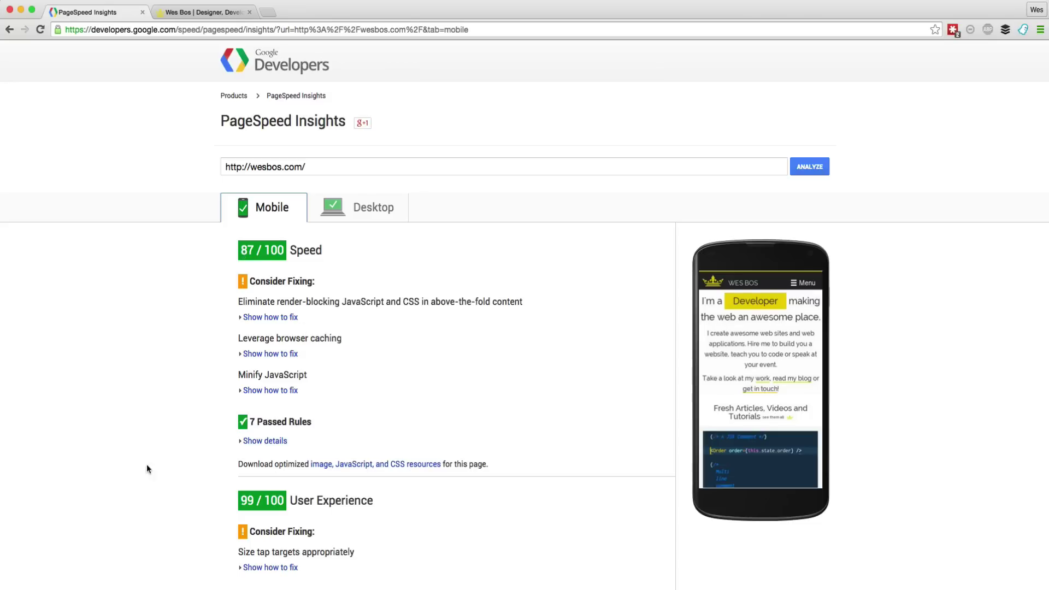
- Check the desktop score of 94, then reveal the mobile render-blocking details listing one CSS file
{"action": "left_click", "coordinate": [371, 209]}
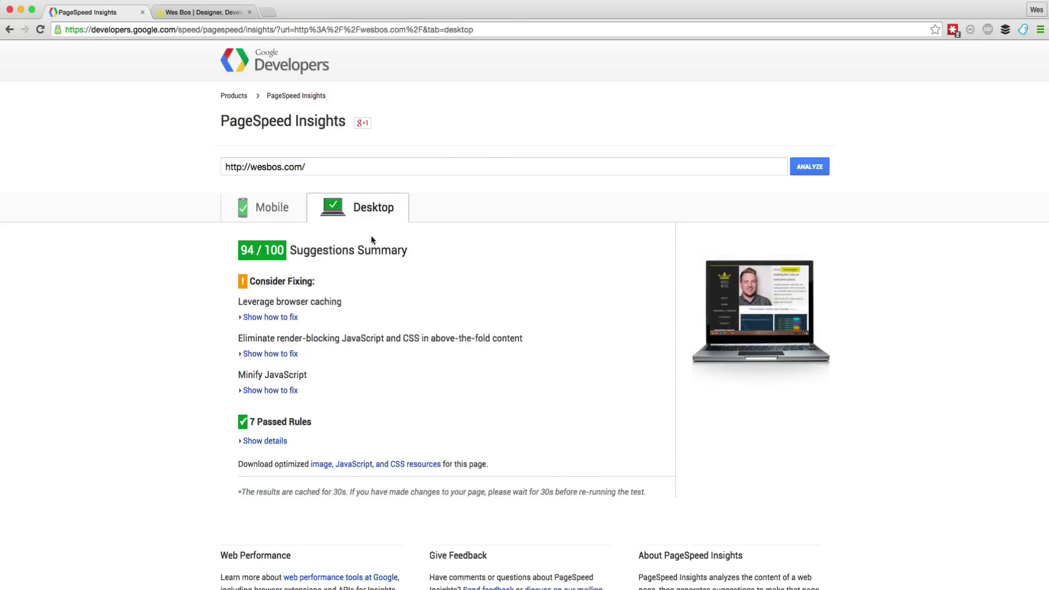
{"action": "left_click", "coordinate": [284, 218]}
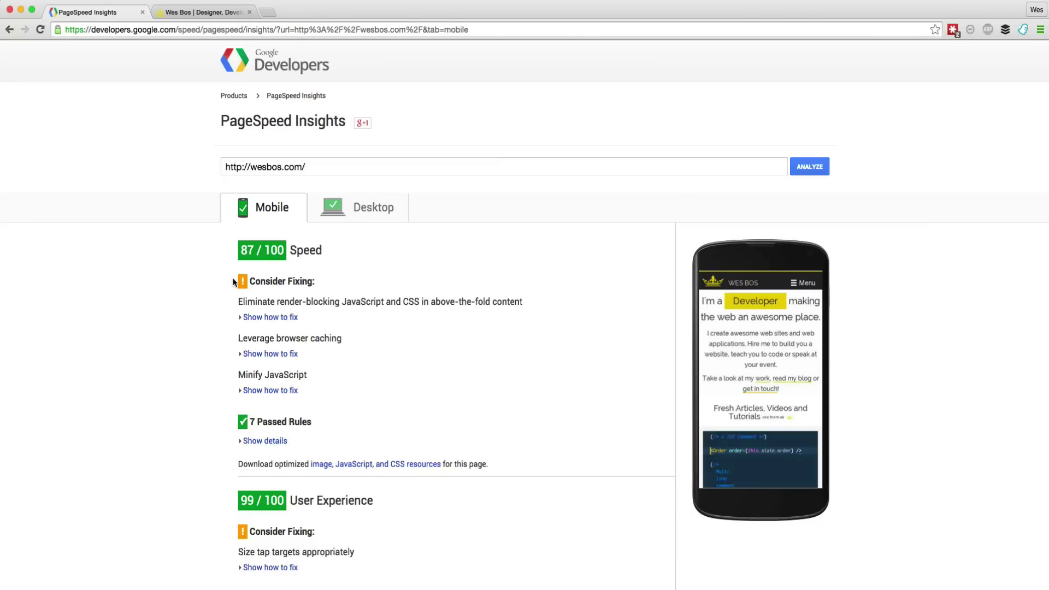
{"action": "left_click_drag", "start_coordinate": [234, 283], "coordinate": [318, 282]}
{"action": "left_click", "coordinate": [307, 312]}
{"action": "left_click", "coordinate": [264, 318]}
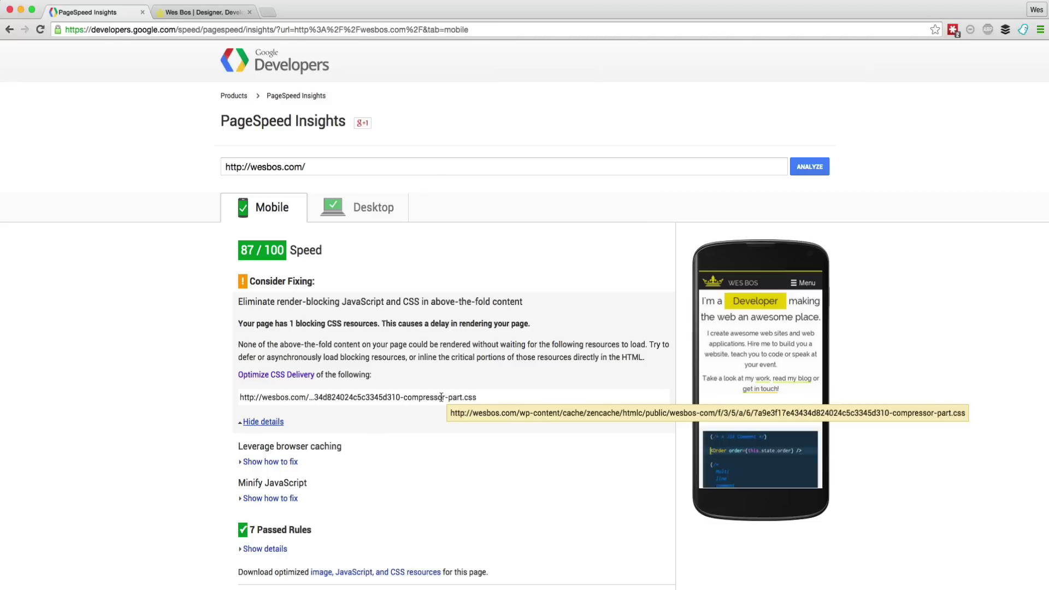
- Note the compressor-part.css URL and close the render-blocking rule's details
{"action": "double_click", "coordinate": [425, 397]}
{"action": "left_click", "coordinate": [399, 416]}
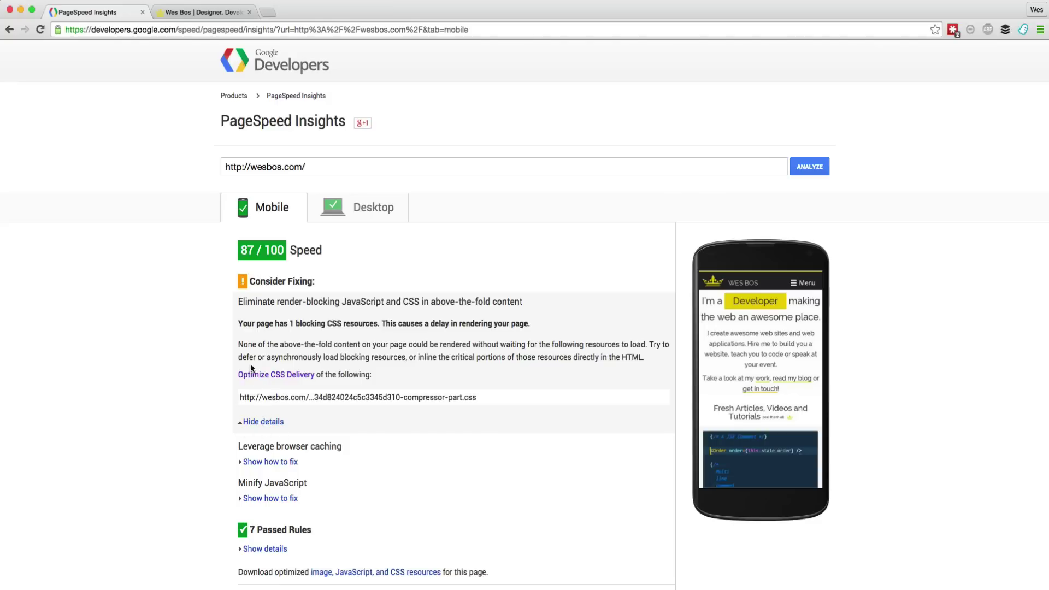
{"action": "left_click", "coordinate": [260, 423]}
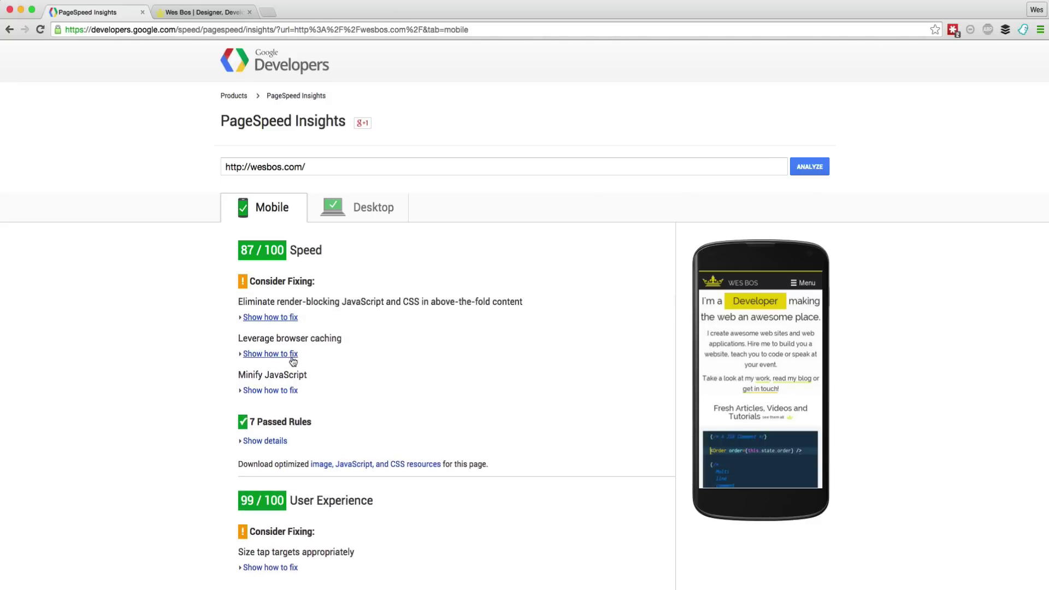
- Review the six cacheable resources under Leverage browser caching, then hide those details
{"action": "left_click", "coordinate": [270, 354]}
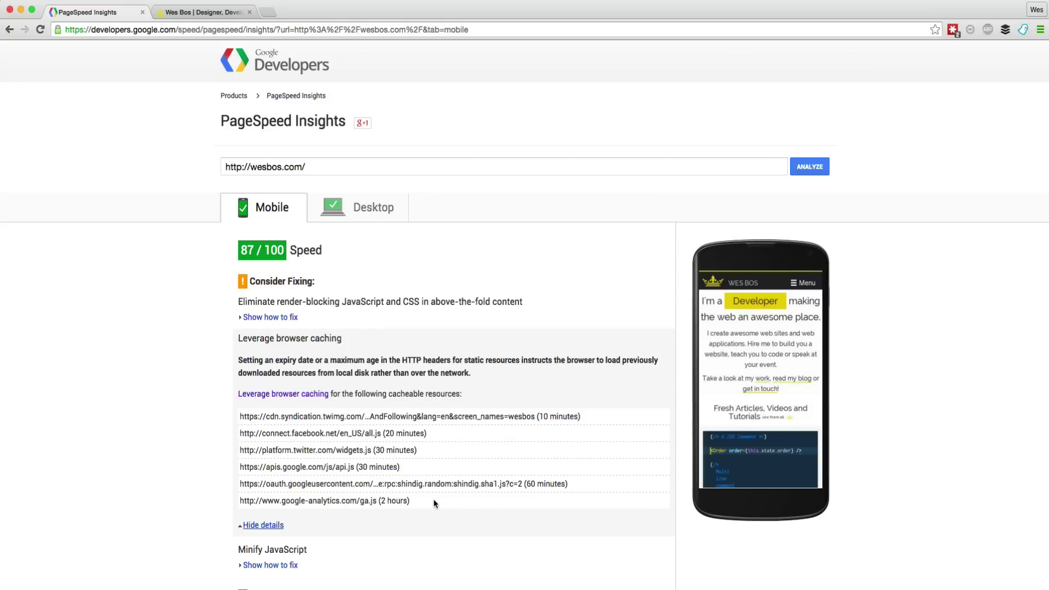
{"action": "left_click_drag", "start_coordinate": [434, 500], "coordinate": [240, 412]}
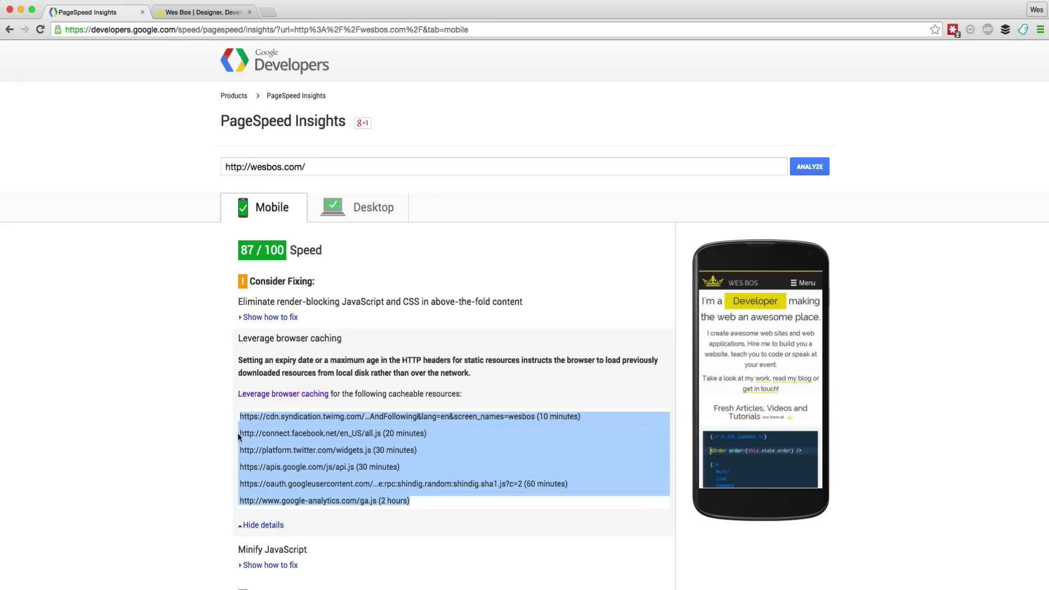
{"action": "left_click", "coordinate": [237, 432]}
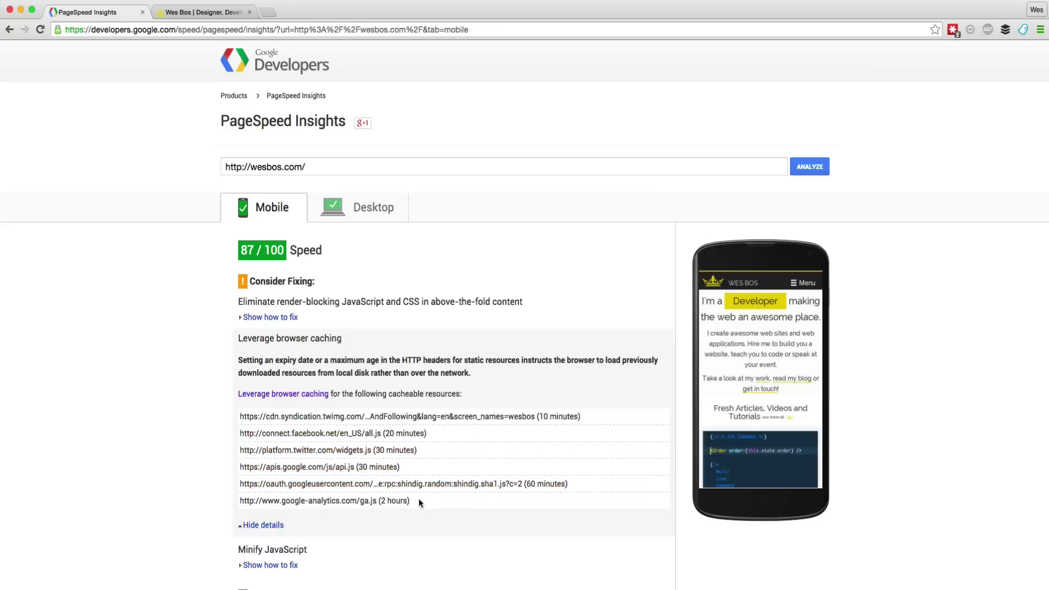
{"action": "left_click_drag", "start_coordinate": [418, 501], "coordinate": [226, 426]}
{"action": "left_click", "coordinate": [225, 425]}
{"action": "left_click", "coordinate": [263, 525]}
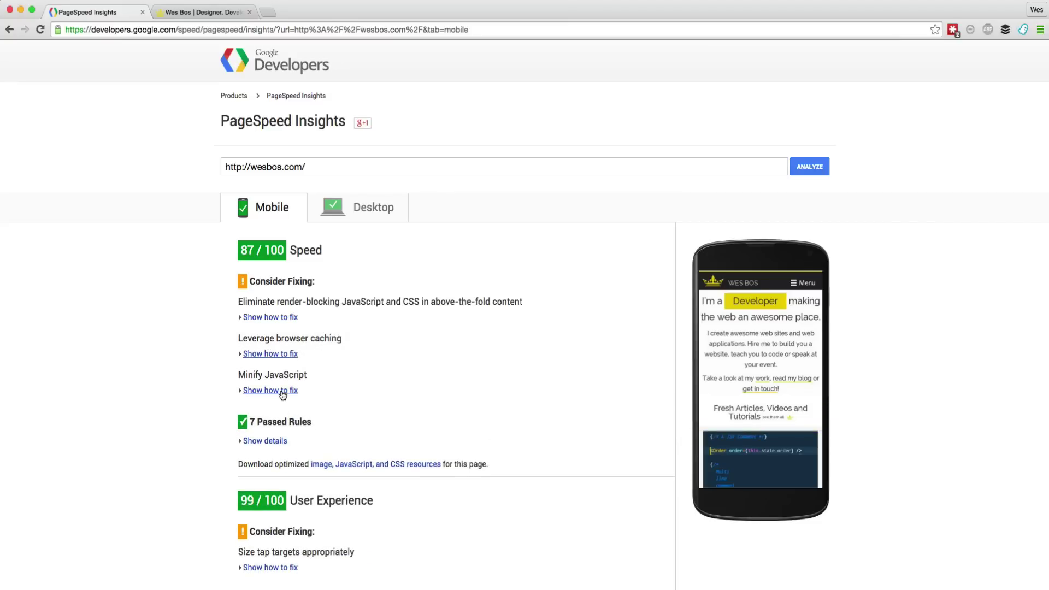
{"action": "left_click", "coordinate": [282, 391]}
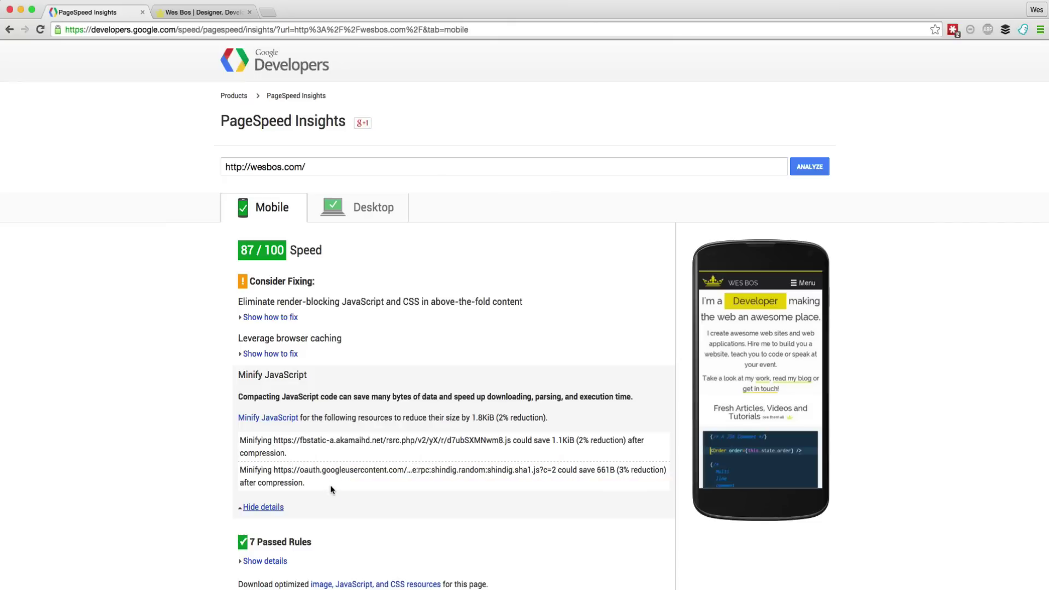
{"action": "left_click", "coordinate": [271, 507]}
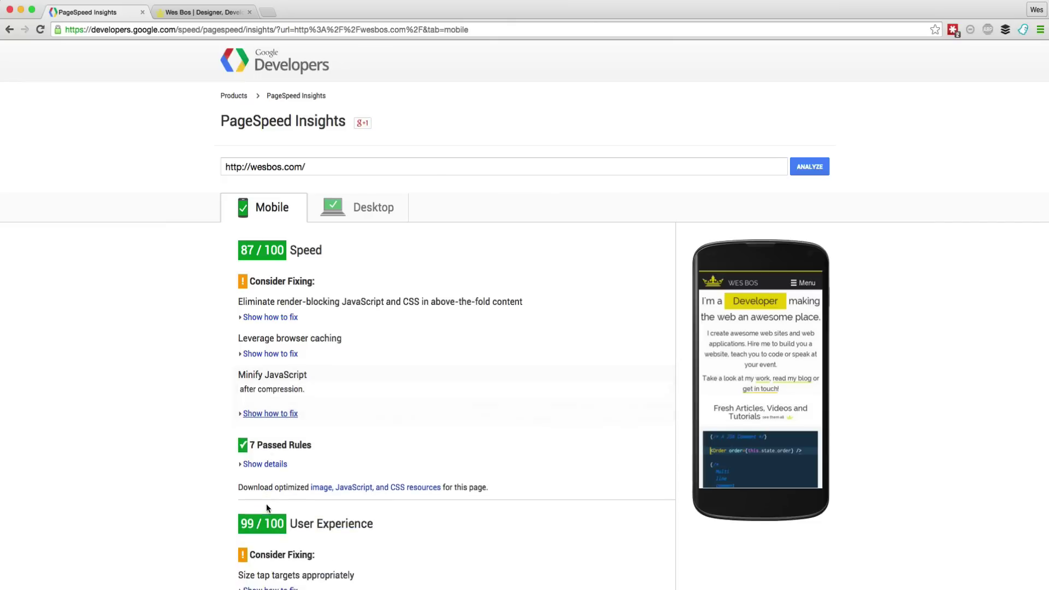
{"action": "left_click", "coordinate": [348, 206]}
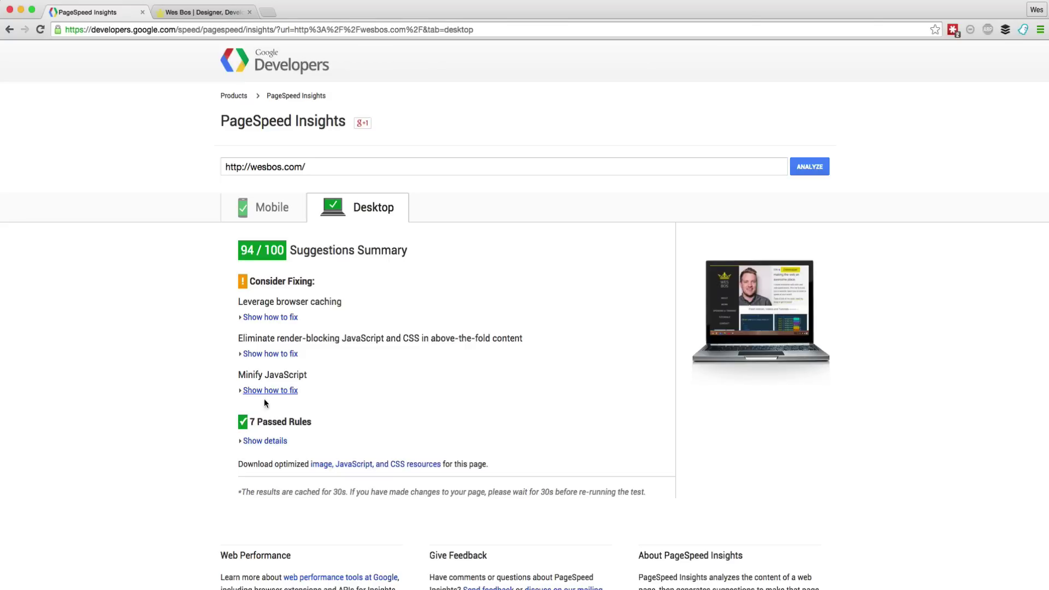
{"action": "left_click", "coordinate": [274, 210]}
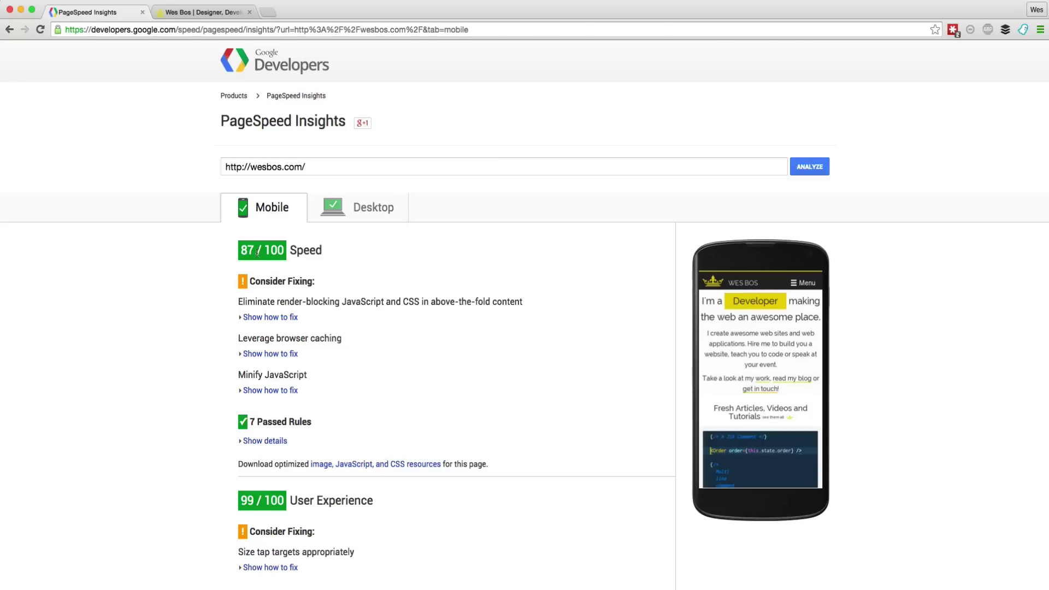
{"action": "mouse_move", "coordinate": [254, 250]}
{"action": "left_mouse_down"}
{"action": "mouse_move", "coordinate": [225, 247]}
{"action": "mouse_move", "coordinate": [242, 250]}
{"action": "left_mouse_up"}
- Open the site owner's Twitter profile in a new tab, cycle through tabs, and return to PageSpeed Insights
{"action": "type", "text": "twitter.com/wes"}
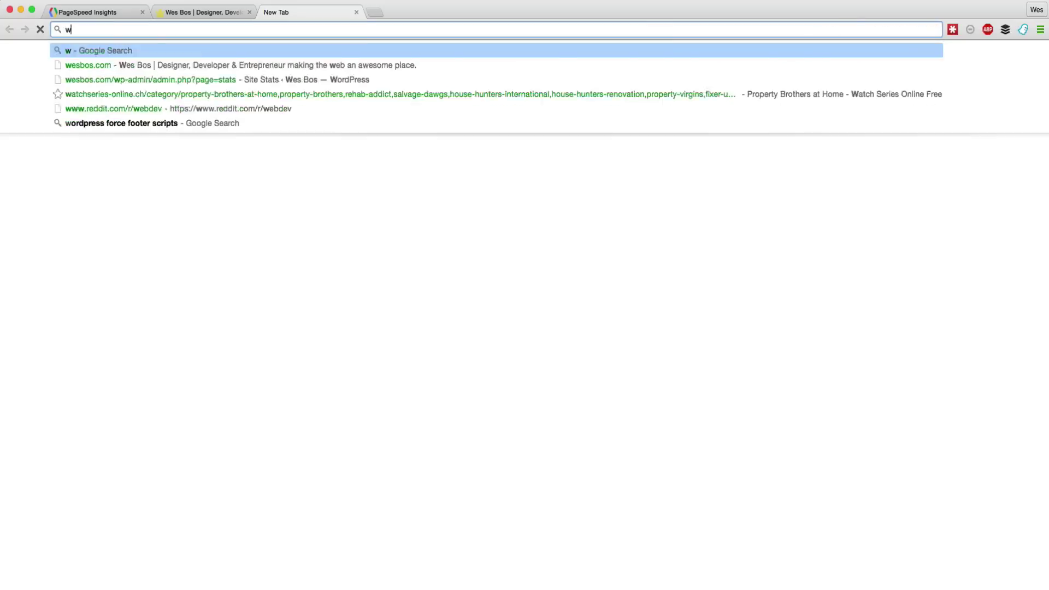
{"action": "type", "text": "bos"}
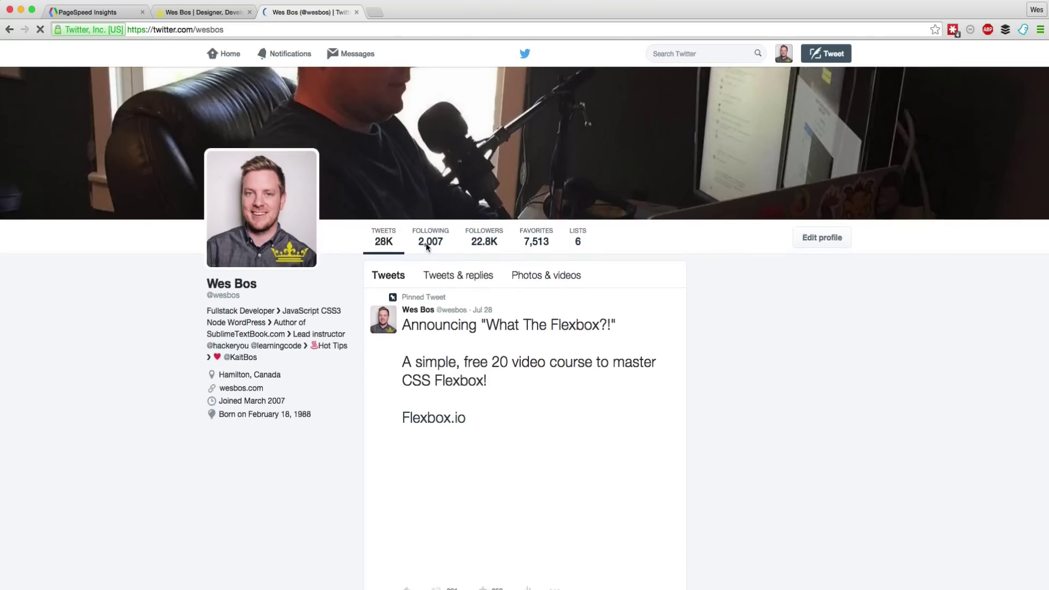
{"action": "key", "text": "super+1"}
{"action": "key", "text": "super+2"}
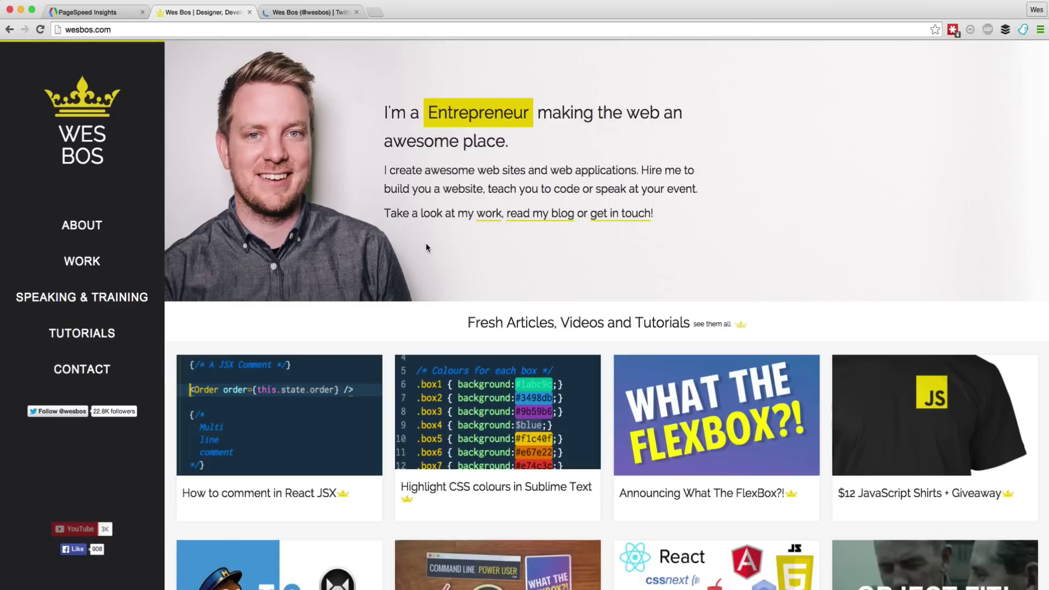
{"action": "key", "text": "super+3"}
{"action": "scroll", "coordinate": [416, 250], "scroll_direction": "down", "scroll_amount": 5}
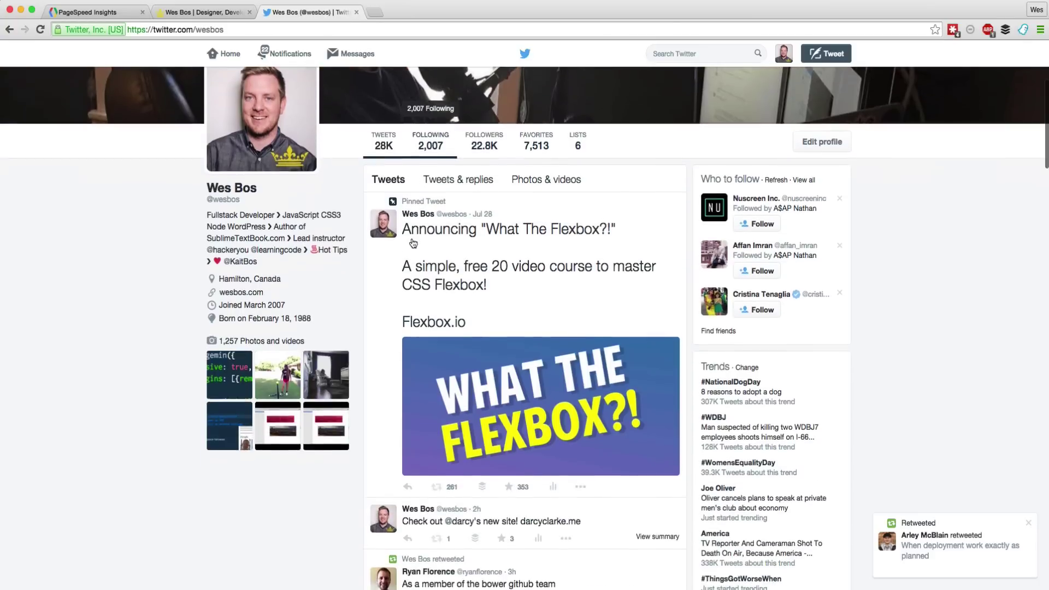
{"action": "scroll", "coordinate": [412, 237], "scroll_direction": "up", "scroll_amount": 4}
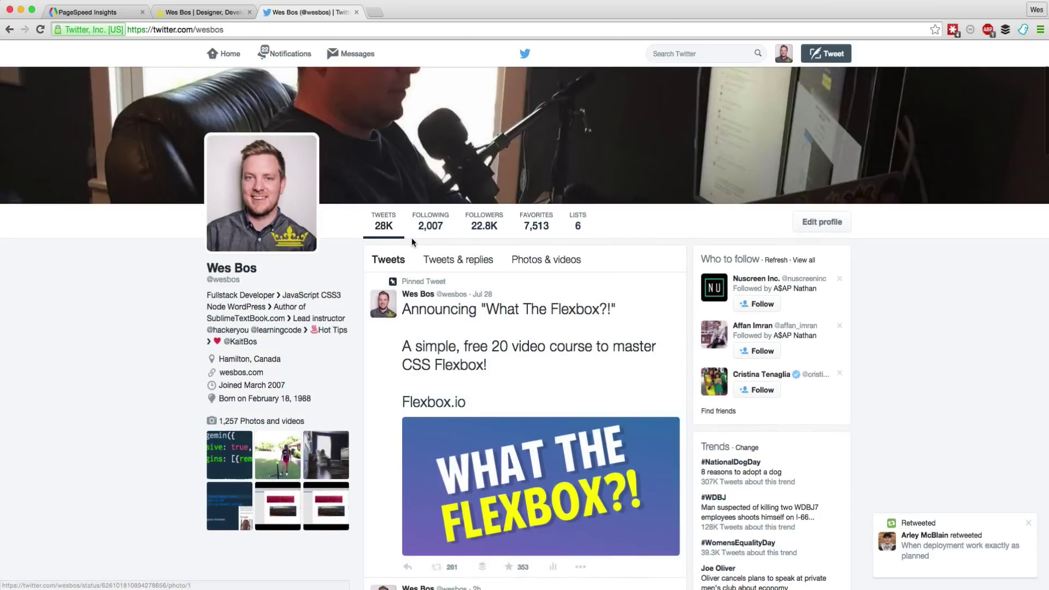
{"action": "scroll", "coordinate": [412, 238], "scroll_direction": "up", "scroll_amount": 3}
{"action": "key", "text": "super+1"}
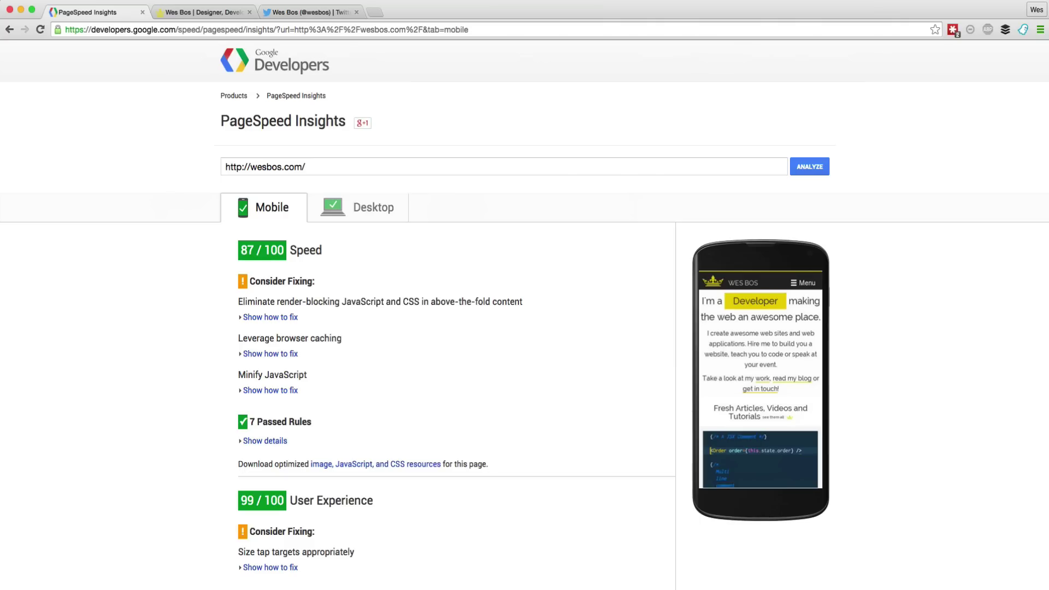